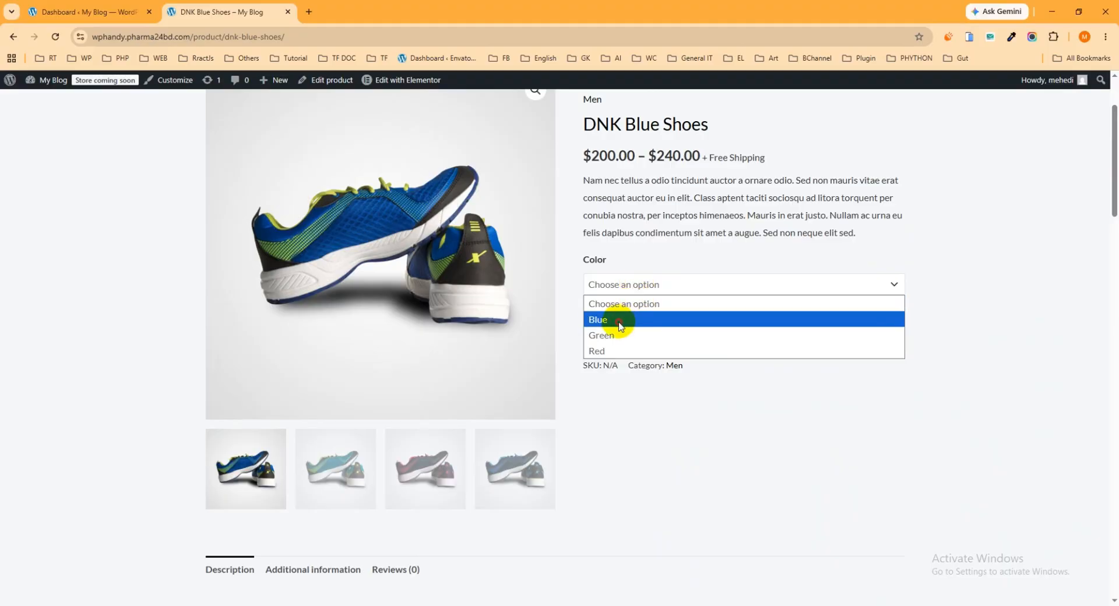
# Add the Blue color variation of DNK Blue Shoes to the cart and open the cart
pyautogui.click(614, 320)
pyautogui.scroll(-1, 688, 326)
pyautogui.click(714, 317)
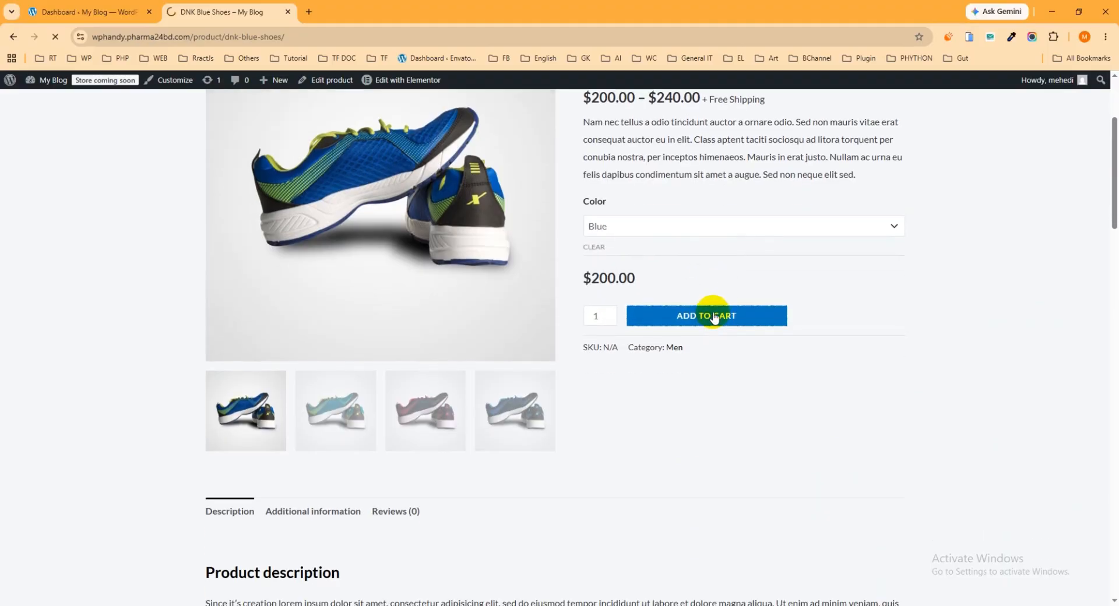
pyautogui.click(862, 214)
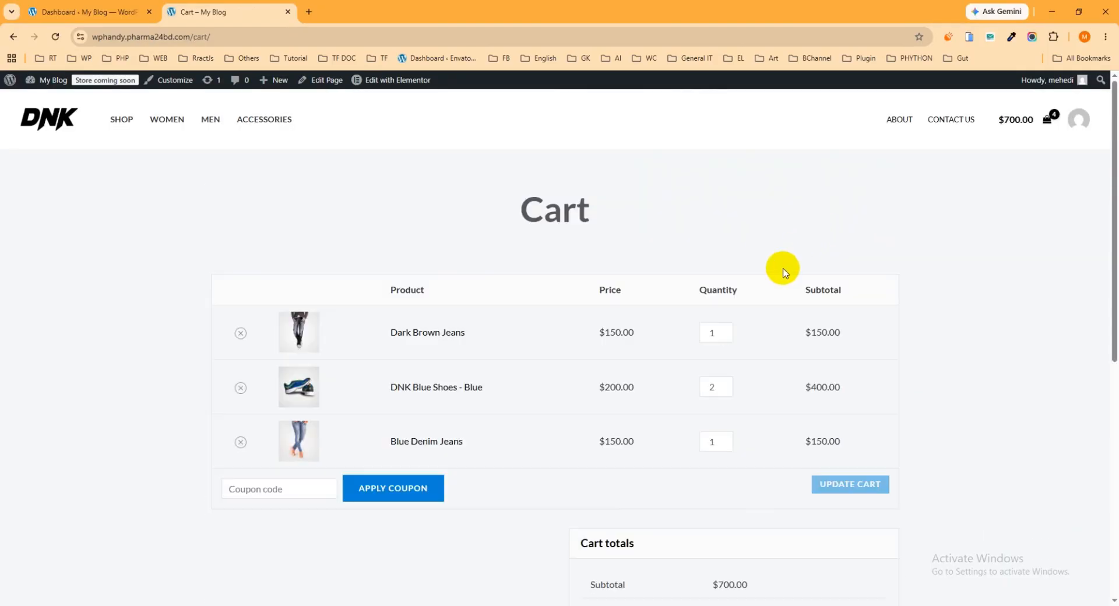
# Proceed from the cart to checkout and review the billing details form
pyautogui.scroll(-6, 787, 274)
pyautogui.click(751, 315)
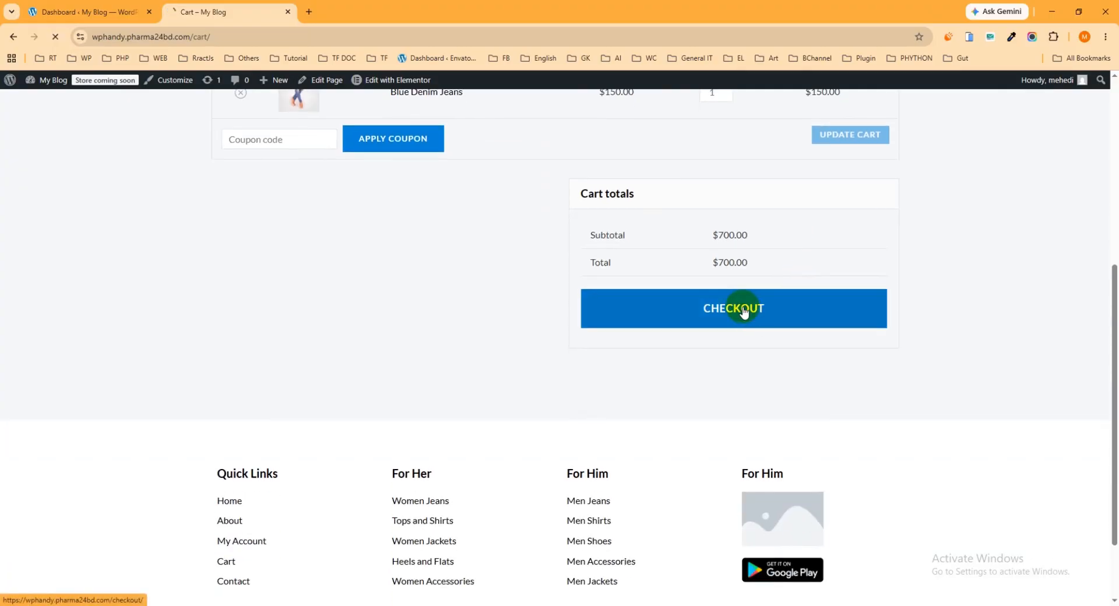
pyautogui.scroll(-2, 552, 220)
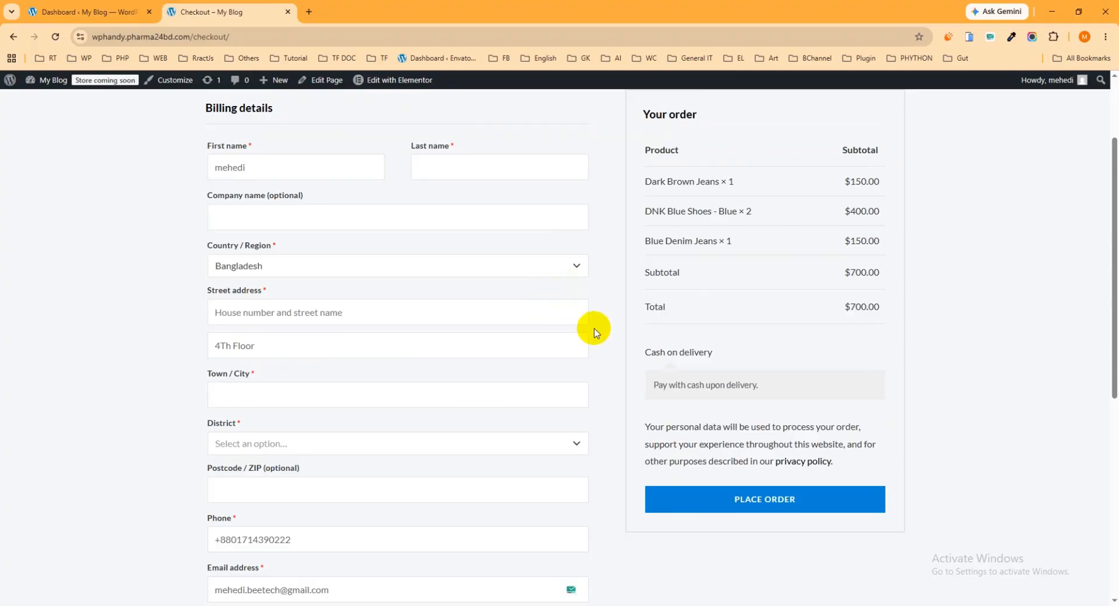
pyautogui.scroll(1, 598, 326)
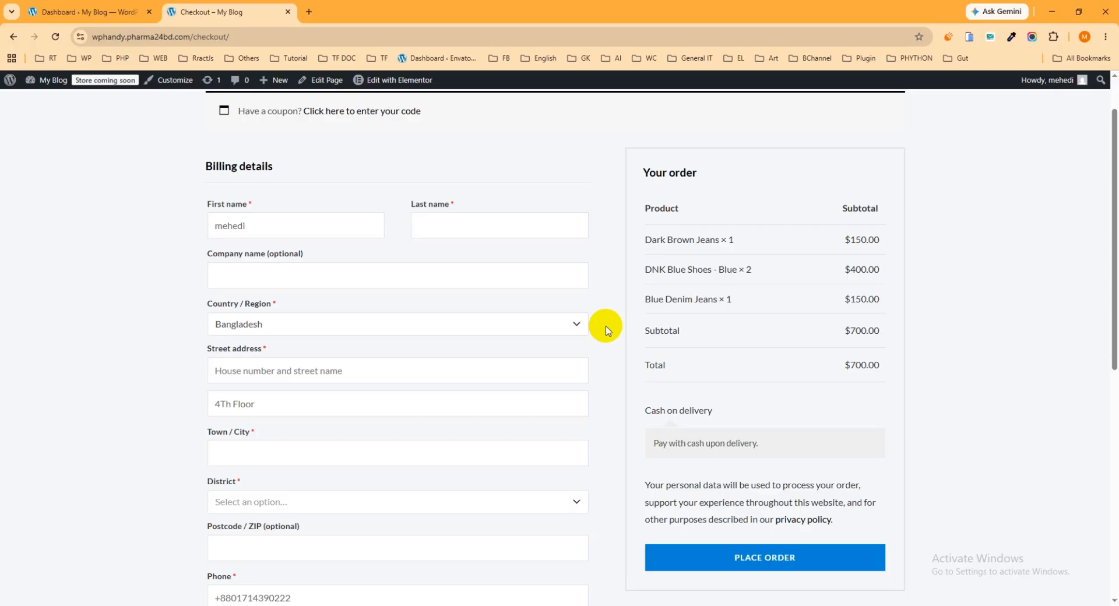
# Return to the WordPress dashboard and find the Add Plugin page with the command search "add plugin"
pyautogui.click(83, 11)
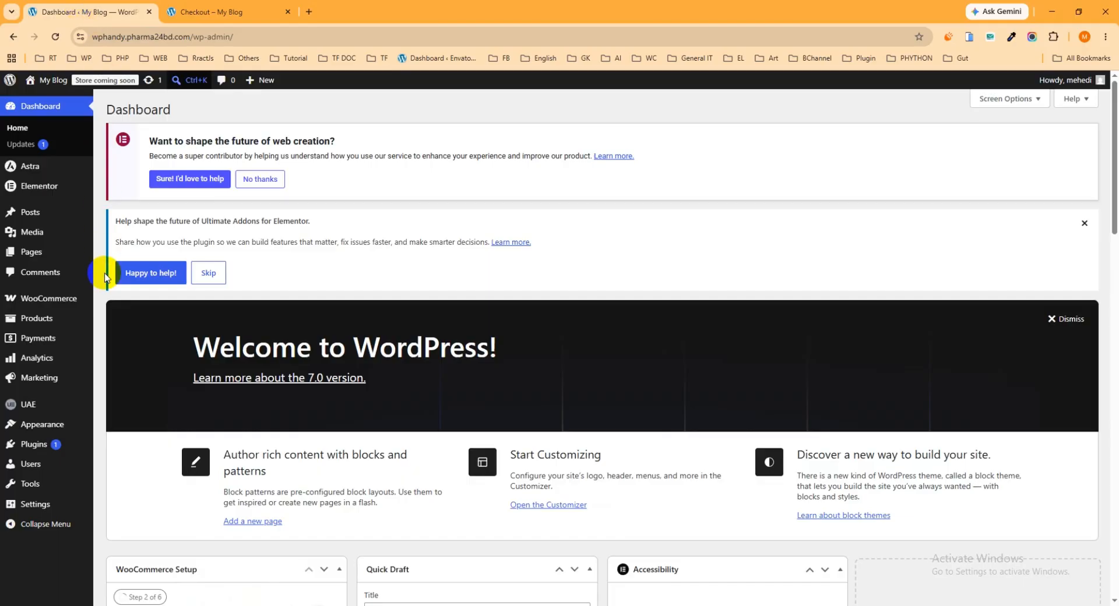
pyautogui.moveTo(52, 446)
pyautogui.click(195, 81)
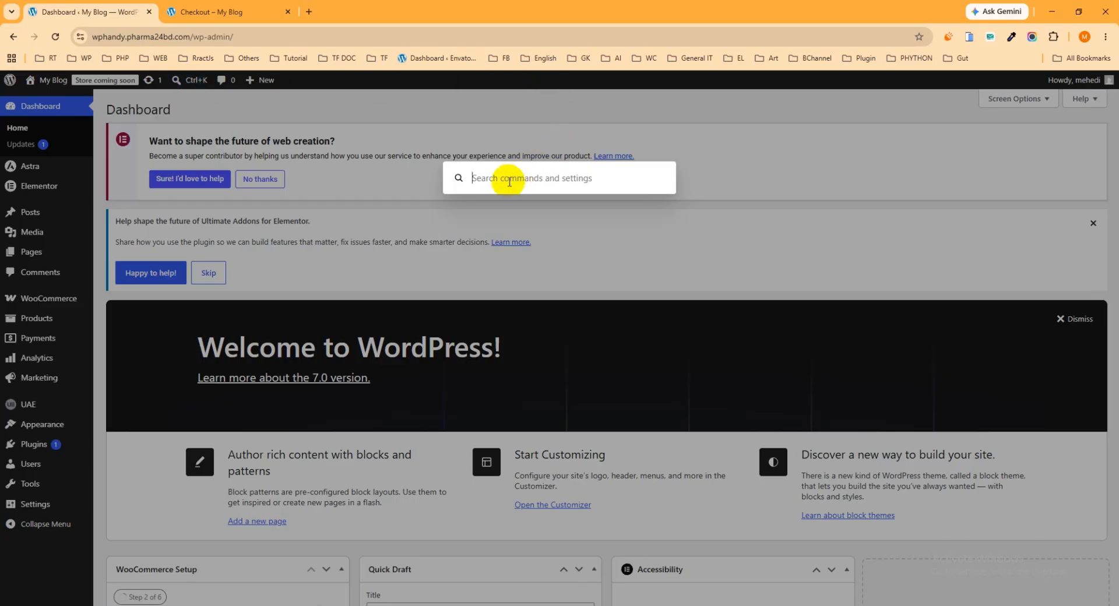
pyautogui.write('add ')
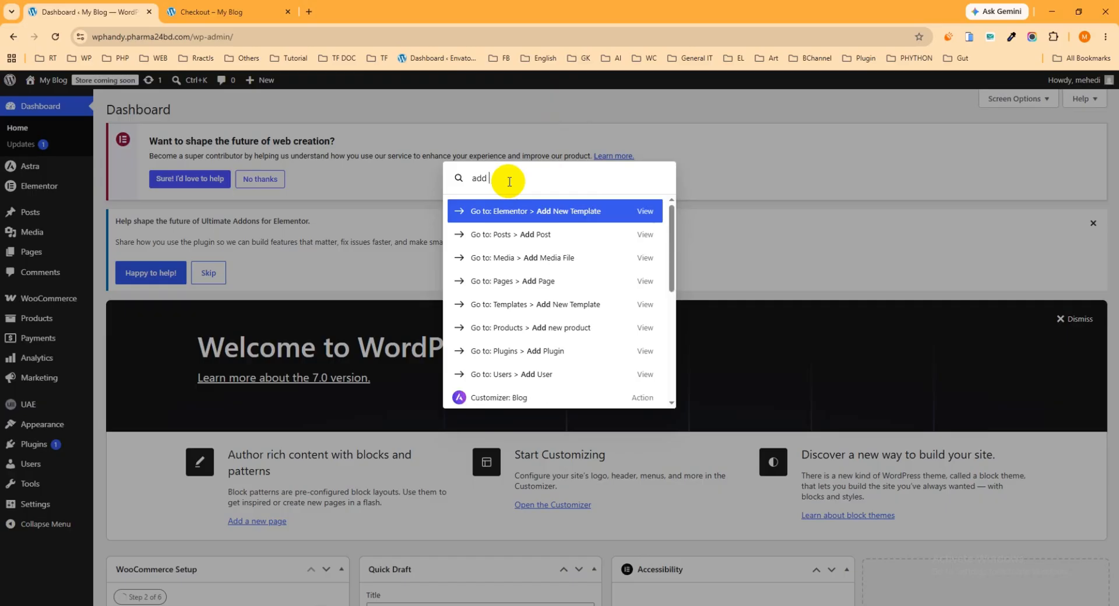
pyautogui.write('plugin')
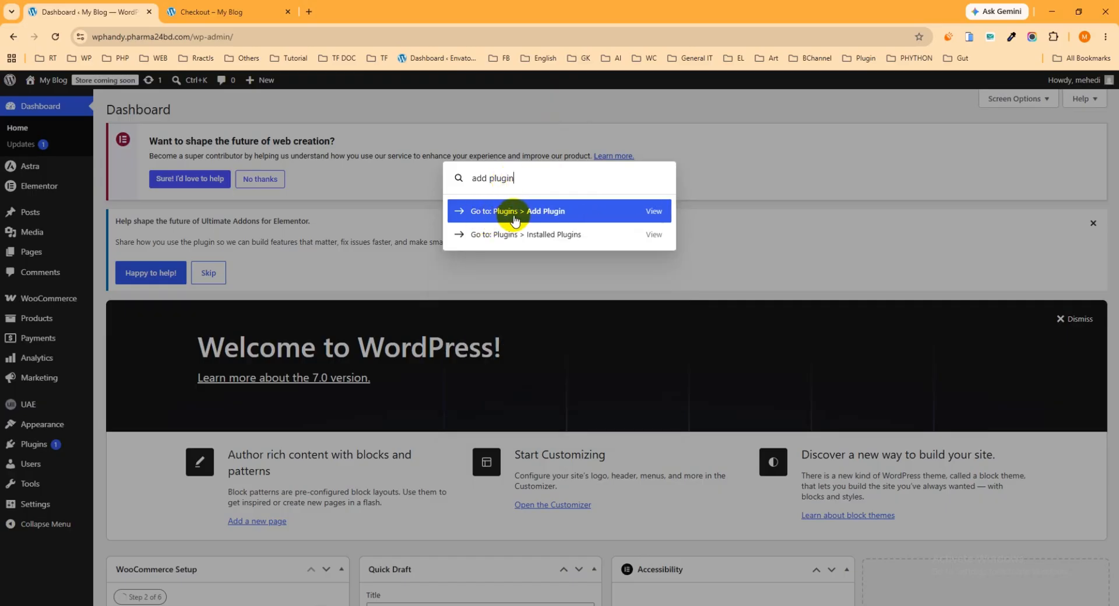
pyautogui.click(553, 218)
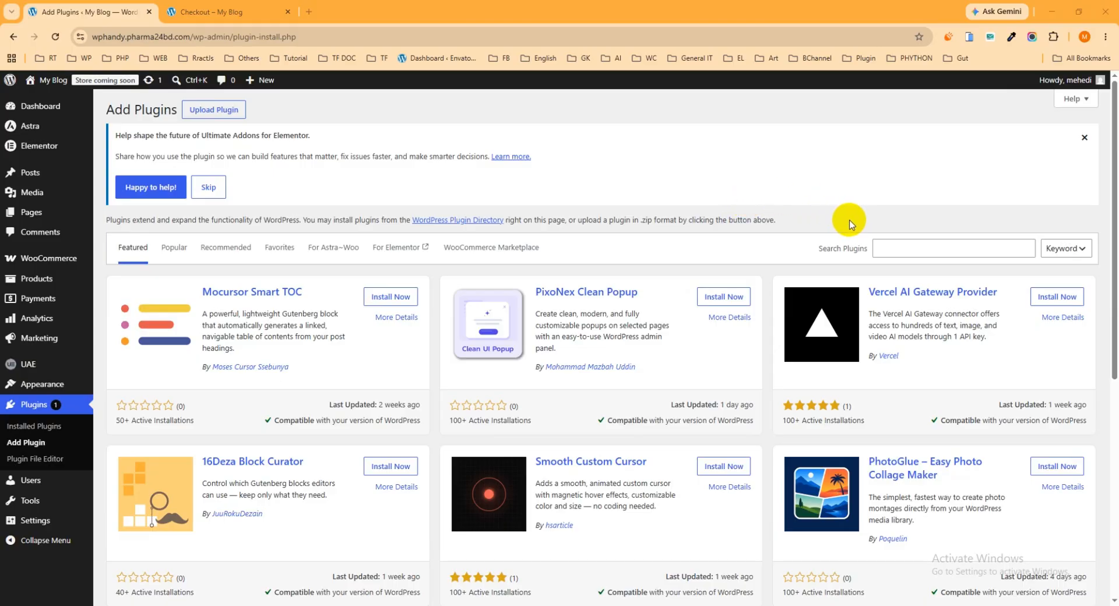
# Search the plugin directory for "shopbuilder", and install and activate ShopBuilder – WooCommerce Builder For Elementor
pyautogui.click(888, 246)
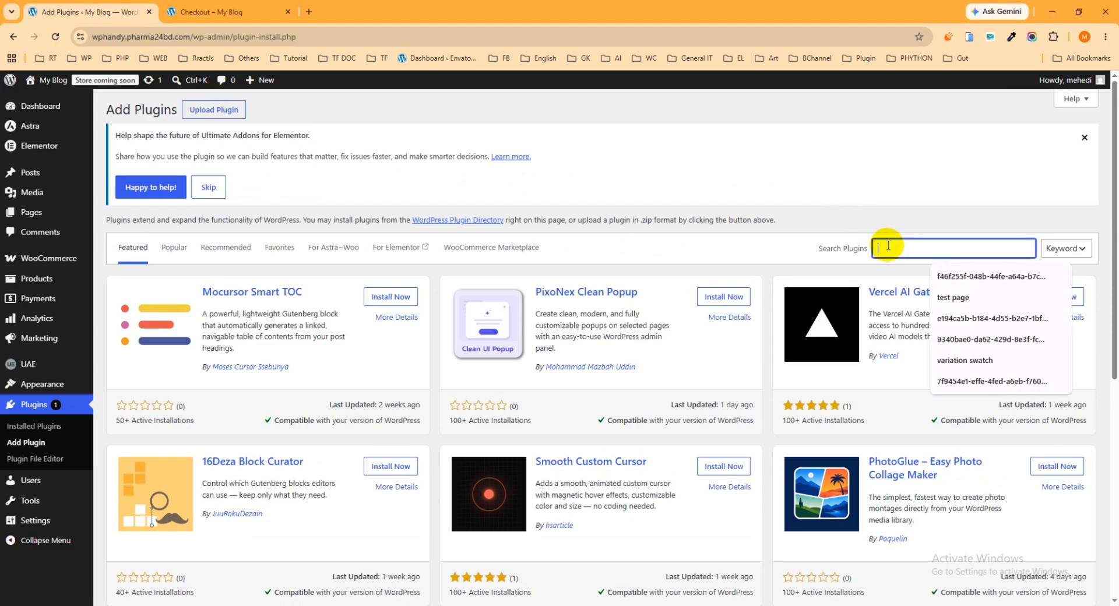
pyautogui.write('shopbuilder')
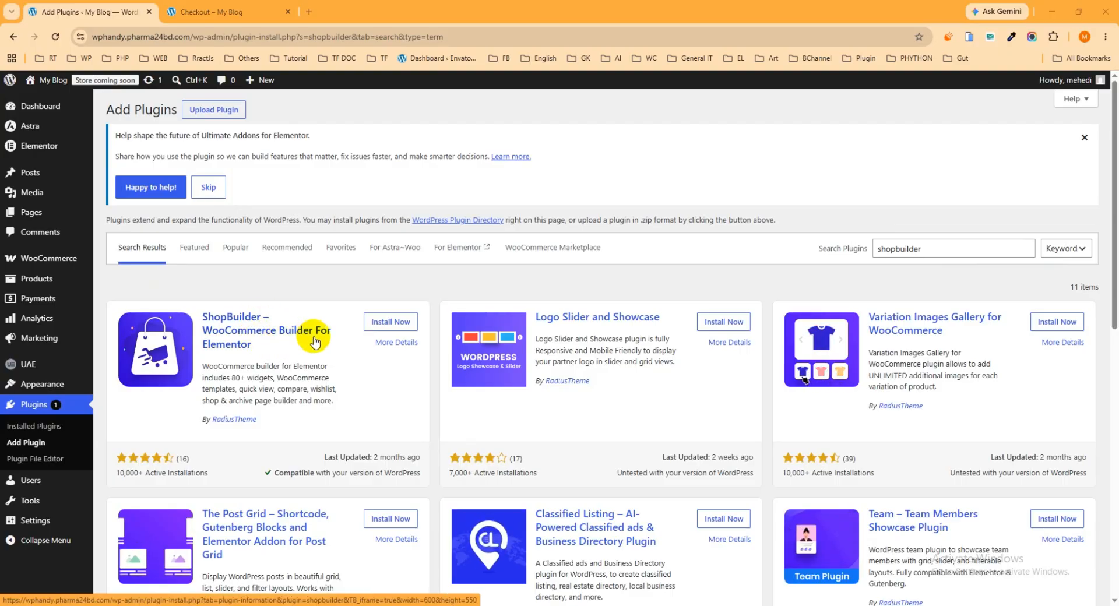
pyautogui.click(374, 331)
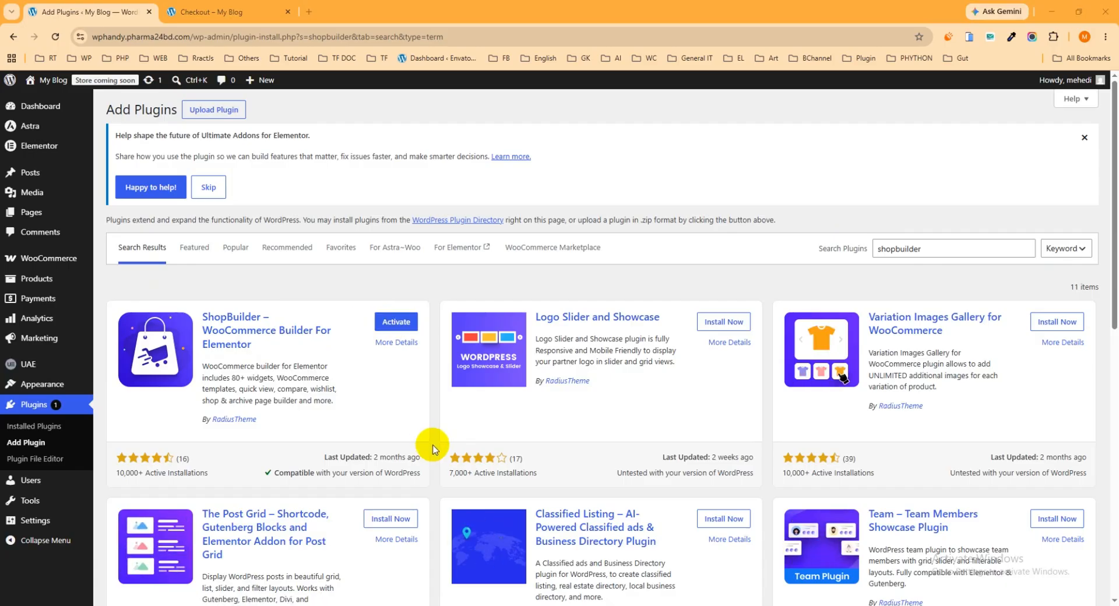
pyautogui.click(392, 323)
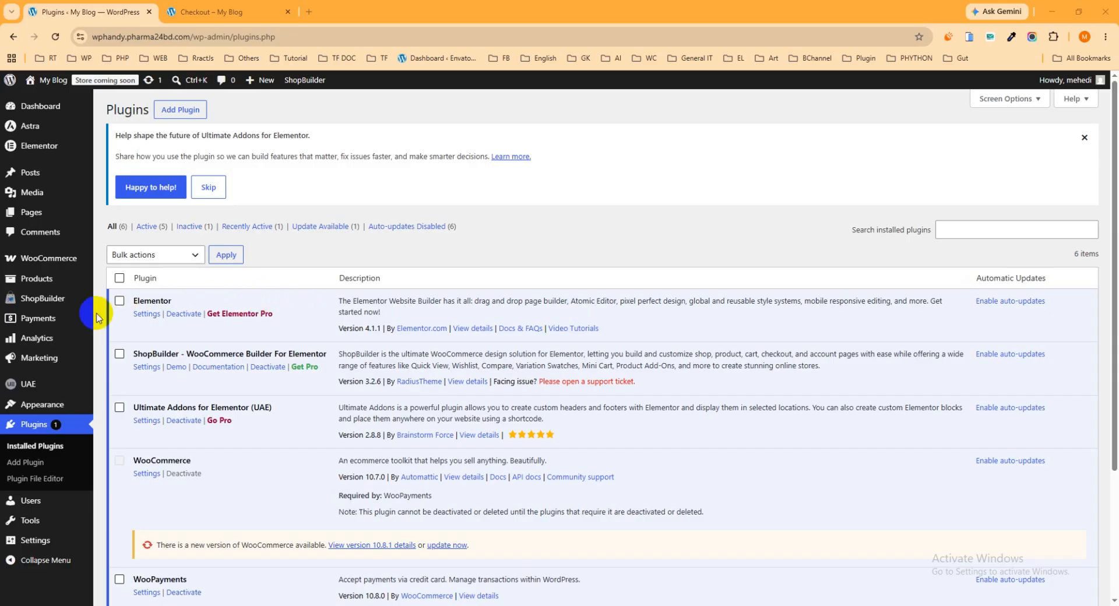
# Open the ShopBuilder settings and look through the Global Settings, Elementor Widgets and Modules sections
pyautogui.moveTo(47, 302)
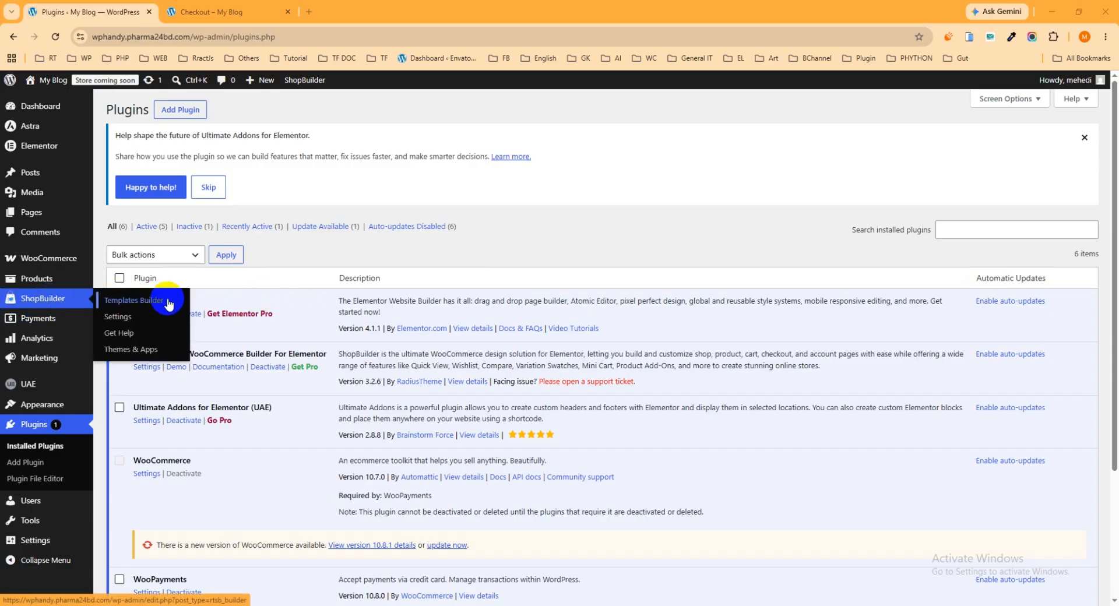
pyautogui.click(122, 322)
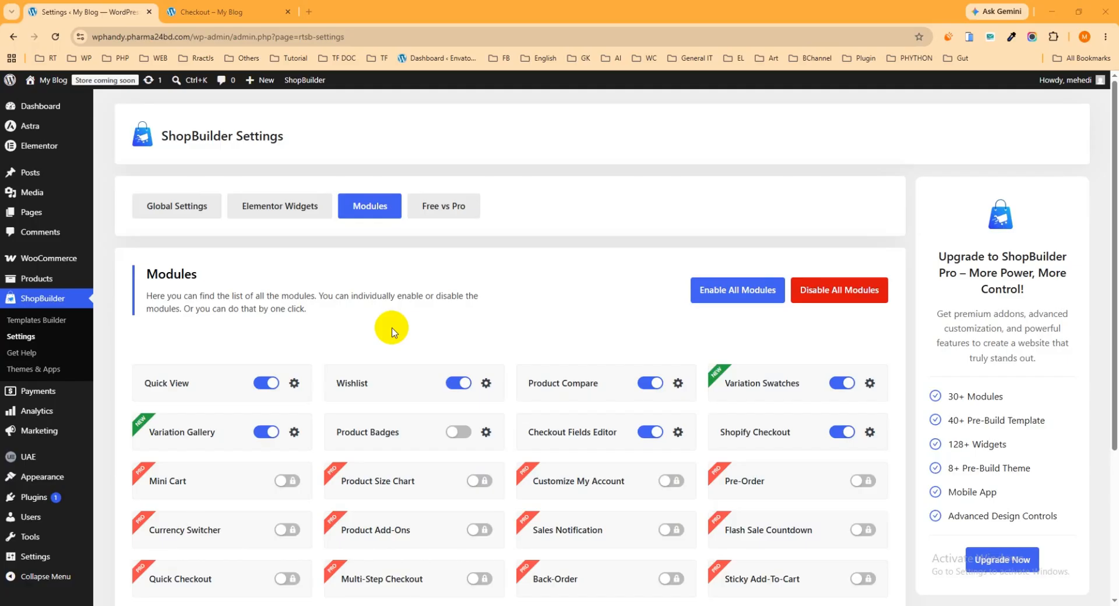
pyautogui.click(178, 211)
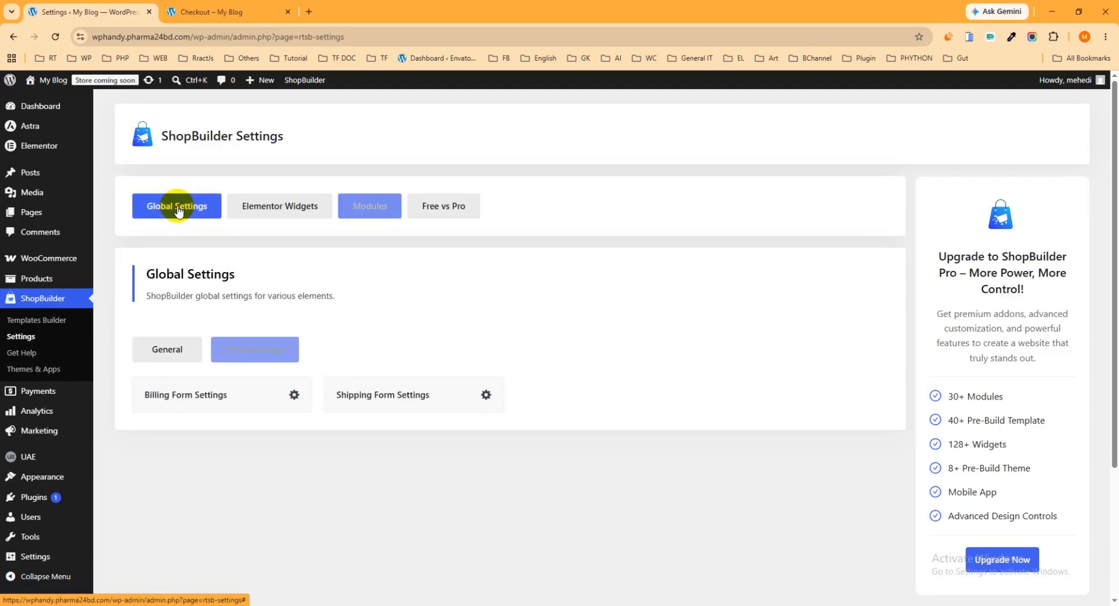
pyautogui.click(277, 213)
pyautogui.click(370, 212)
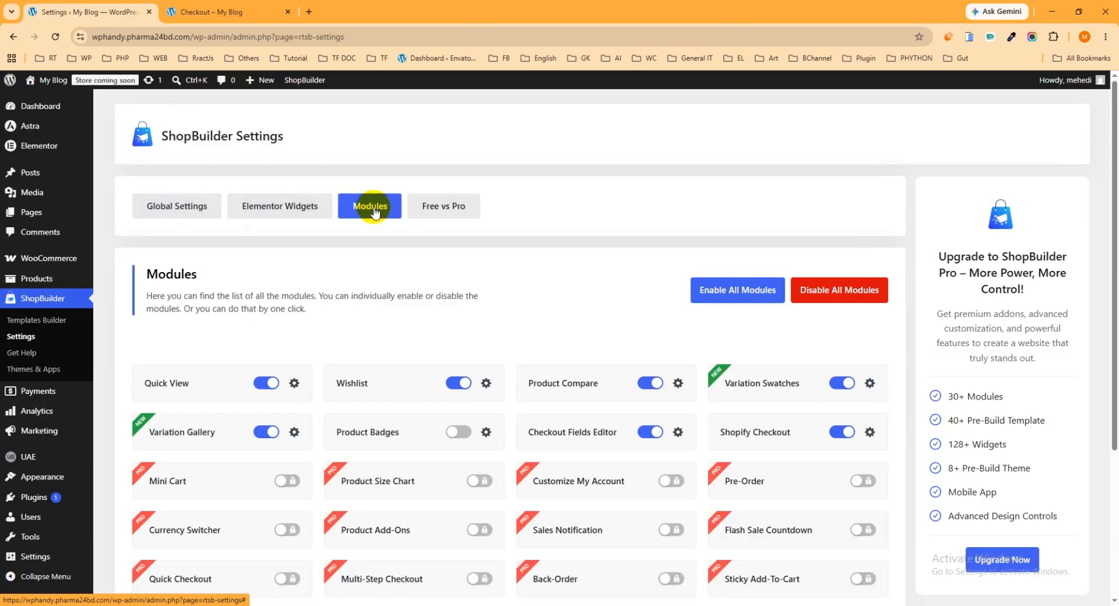
# Disable the Checkout Fields Editor module with its changes saved, and reload the store's checkout page
pyautogui.scroll(-1, 549, 250)
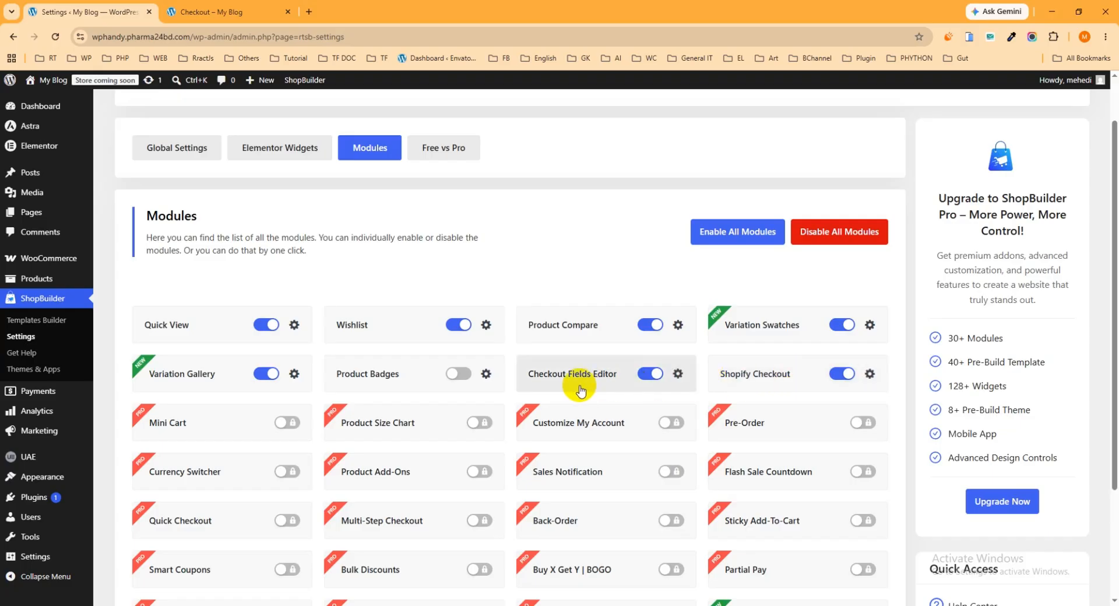
pyautogui.click(651, 376)
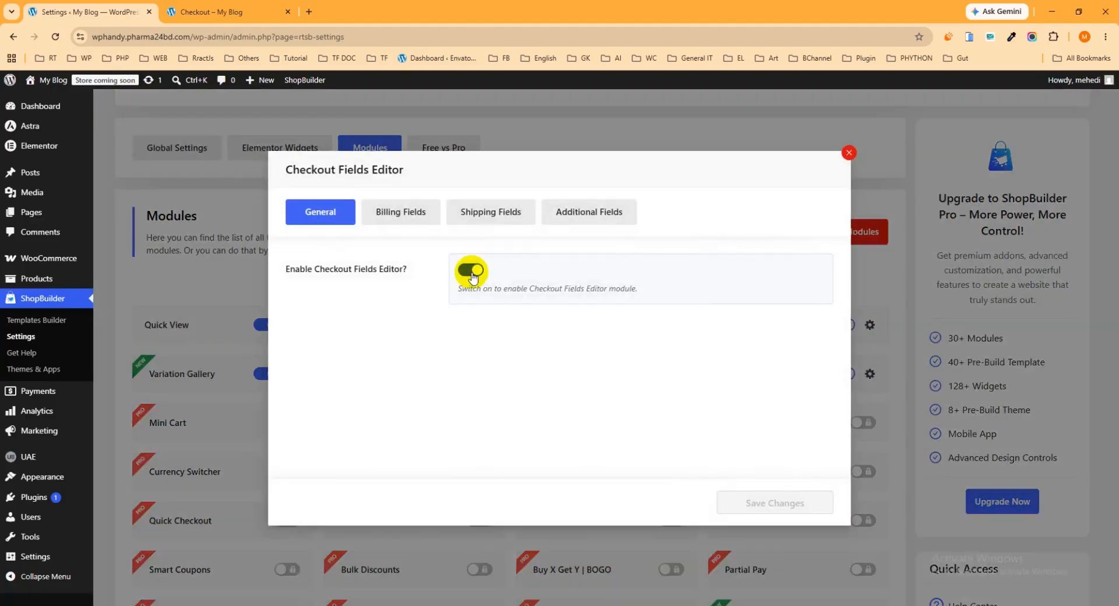
pyautogui.click(470, 269)
pyautogui.click(767, 504)
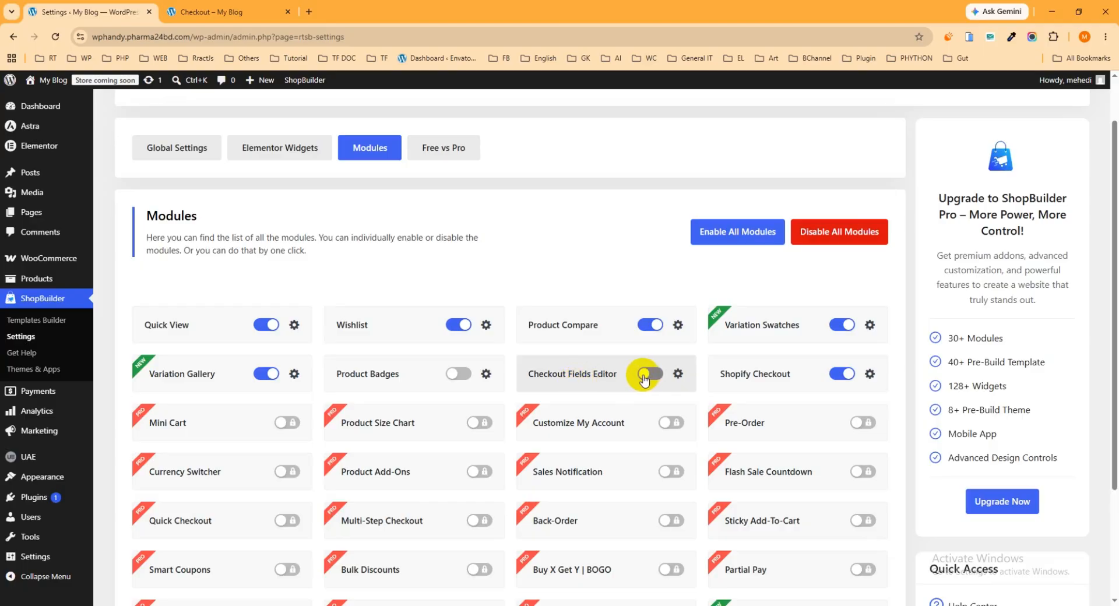
pyautogui.click(253, 10)
pyautogui.click(65, 38)
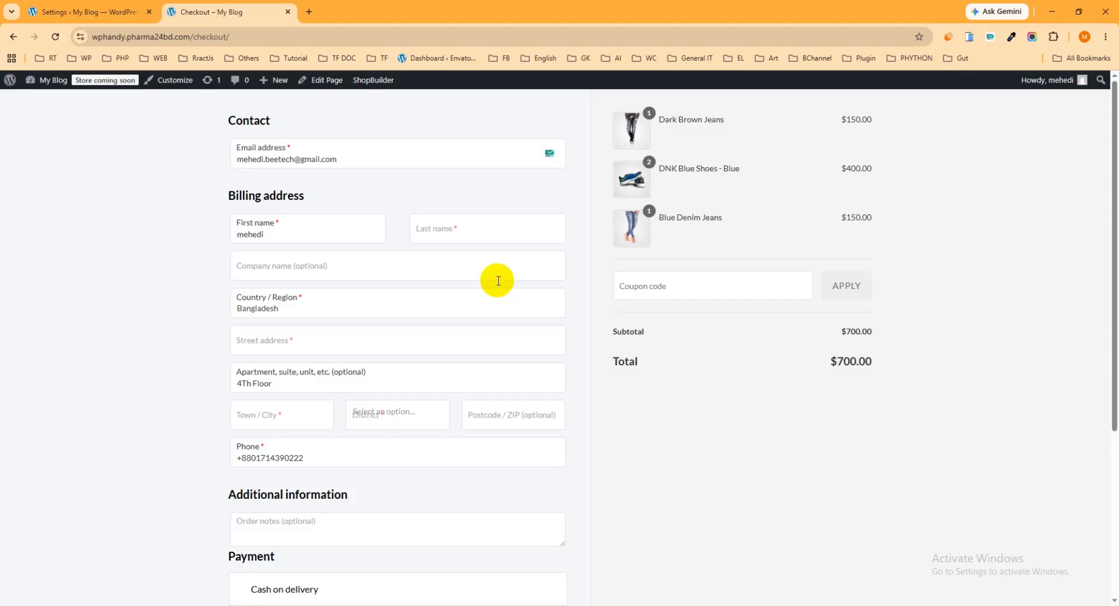
# Enable Customize Billing Form Fields in ShopBuilder's global Billing Form Settings for the checkout page
pyautogui.click(111, 10)
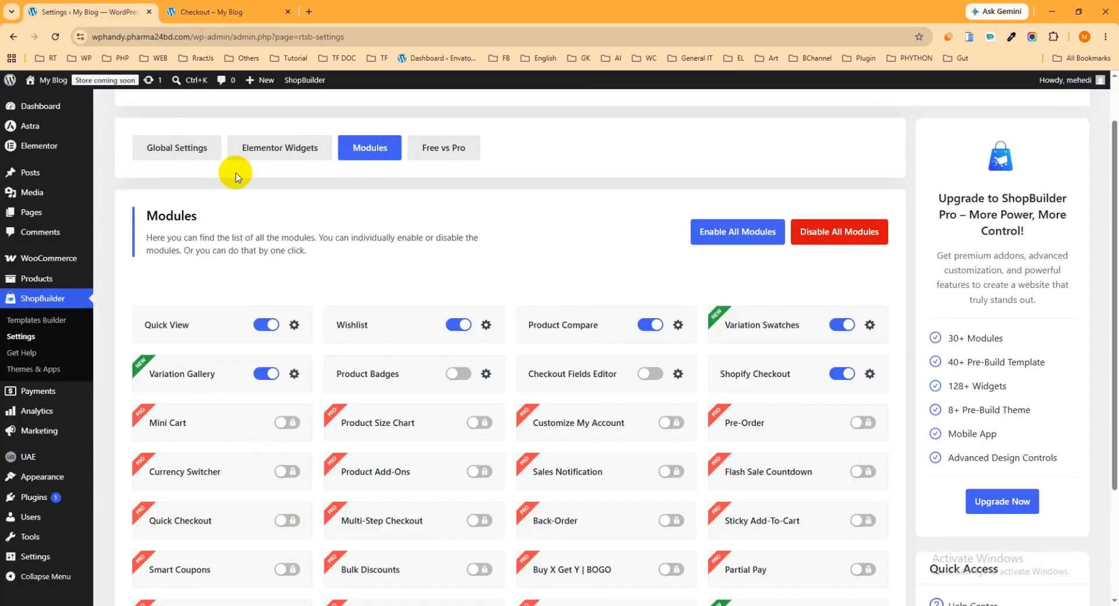
pyautogui.click(190, 157)
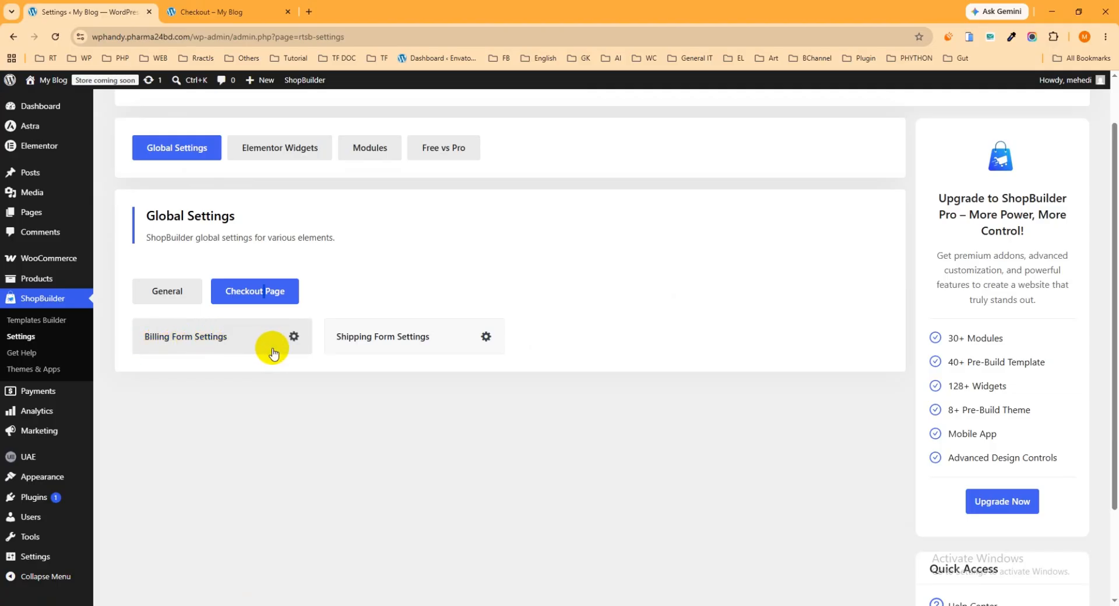
pyautogui.click(295, 338)
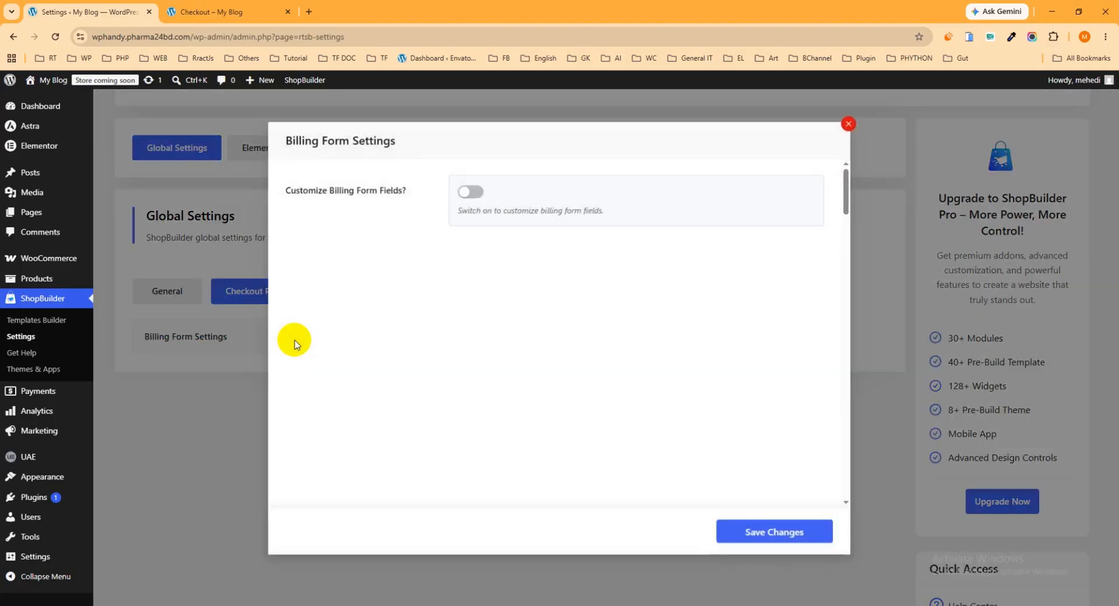
pyautogui.click(471, 191)
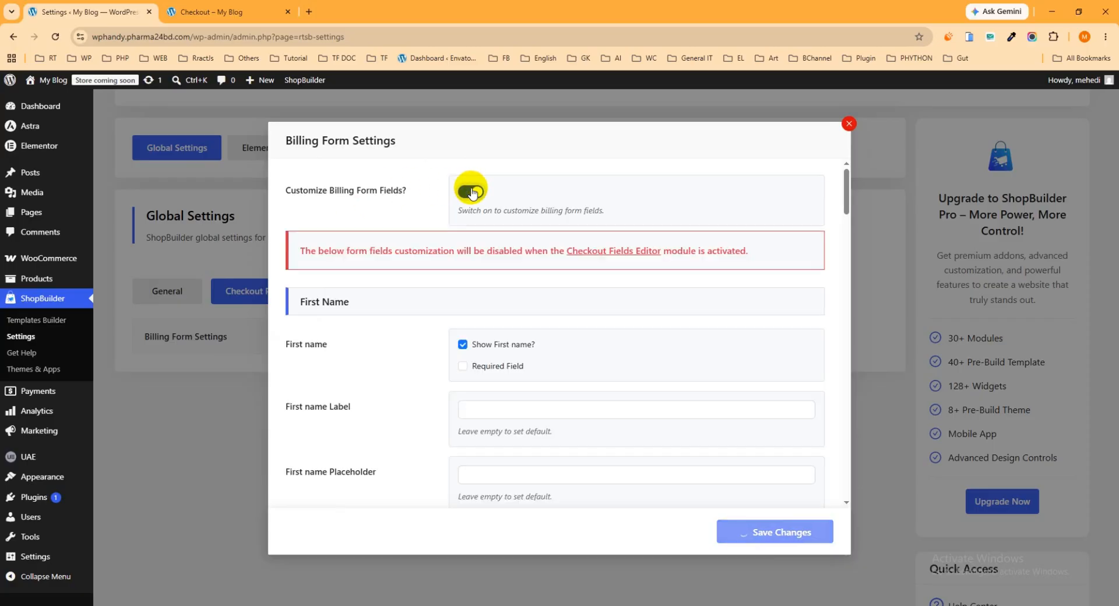
# Compare the first and last name options in Billing Form Settings with the billing fields on the checkout page
pyautogui.scroll(-1, 347, 315)
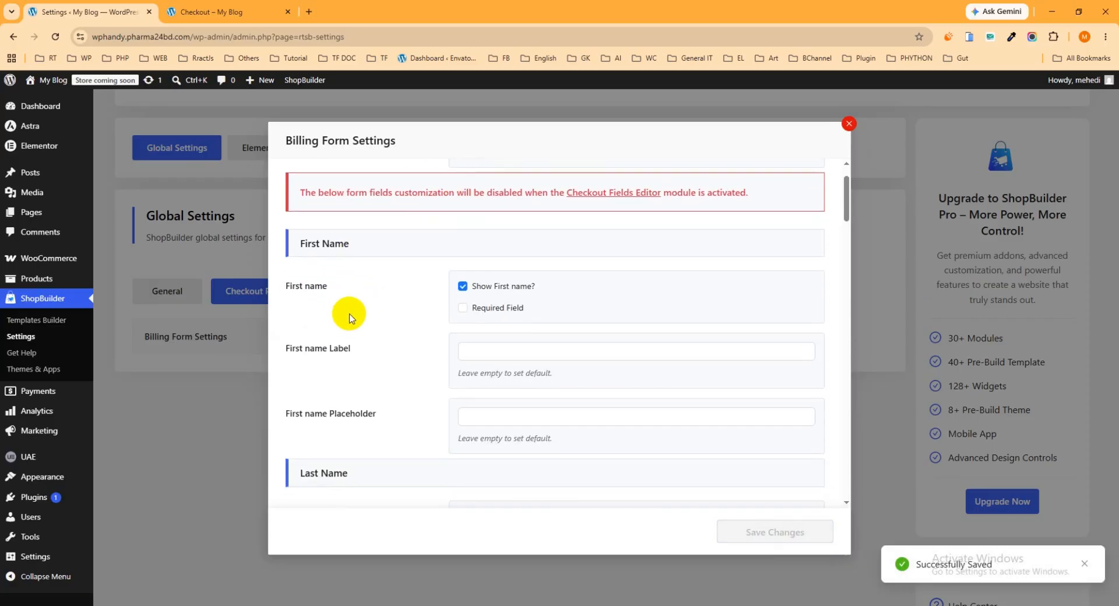
pyautogui.scroll(-3, 400, 300)
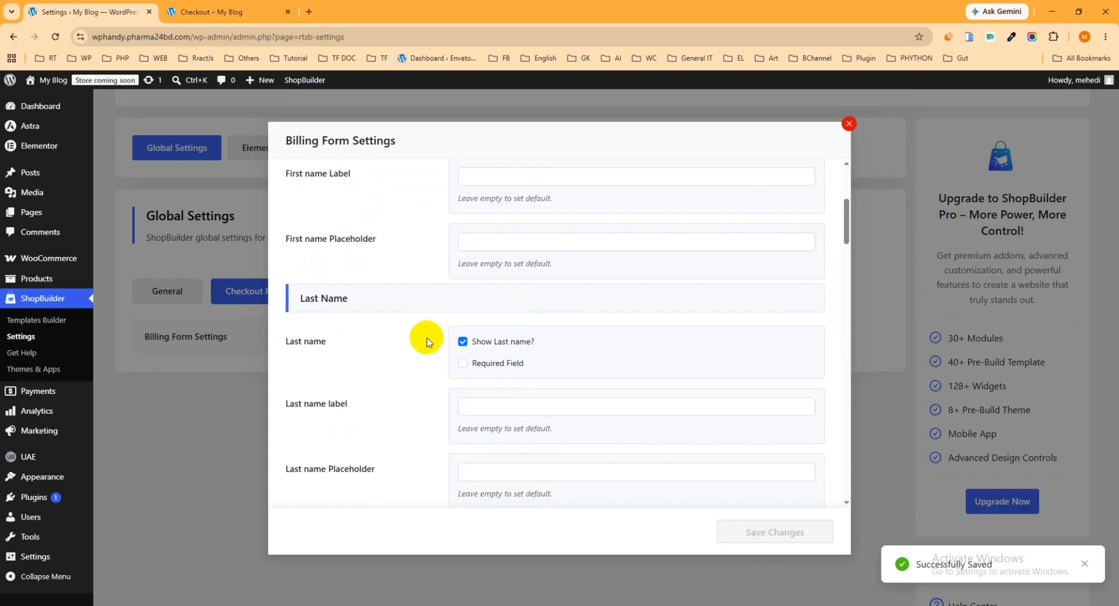
pyautogui.click(252, 7)
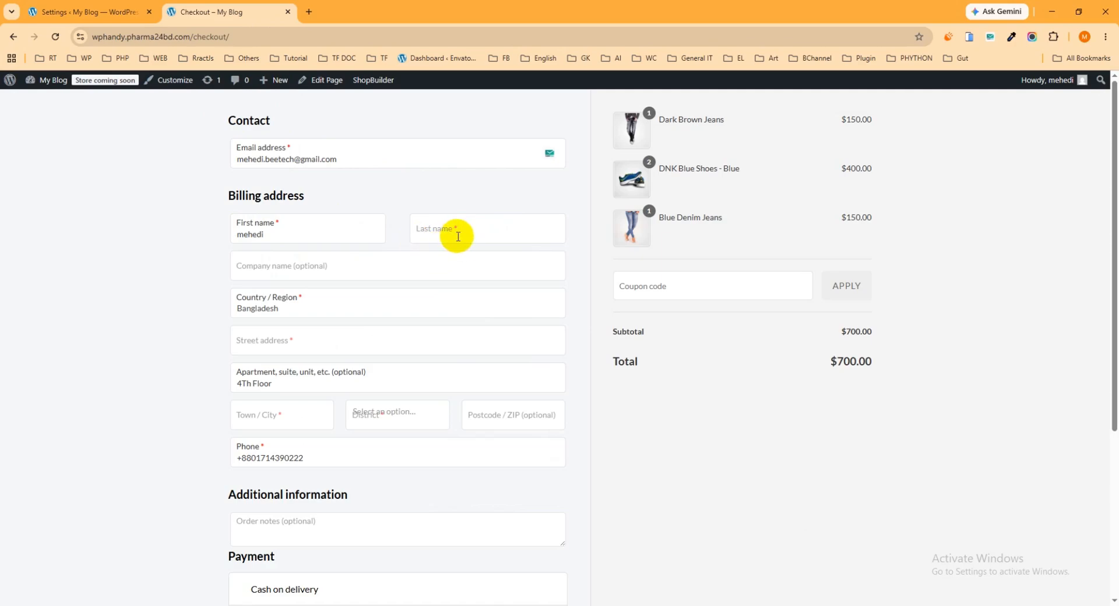
pyautogui.click(102, 12)
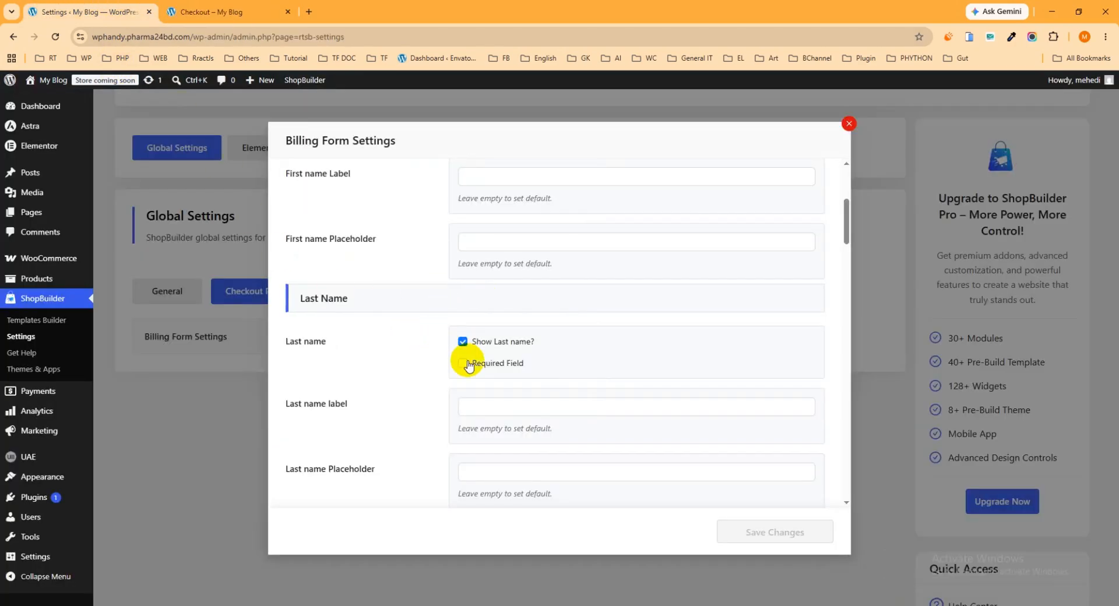
pyautogui.click(241, 18)
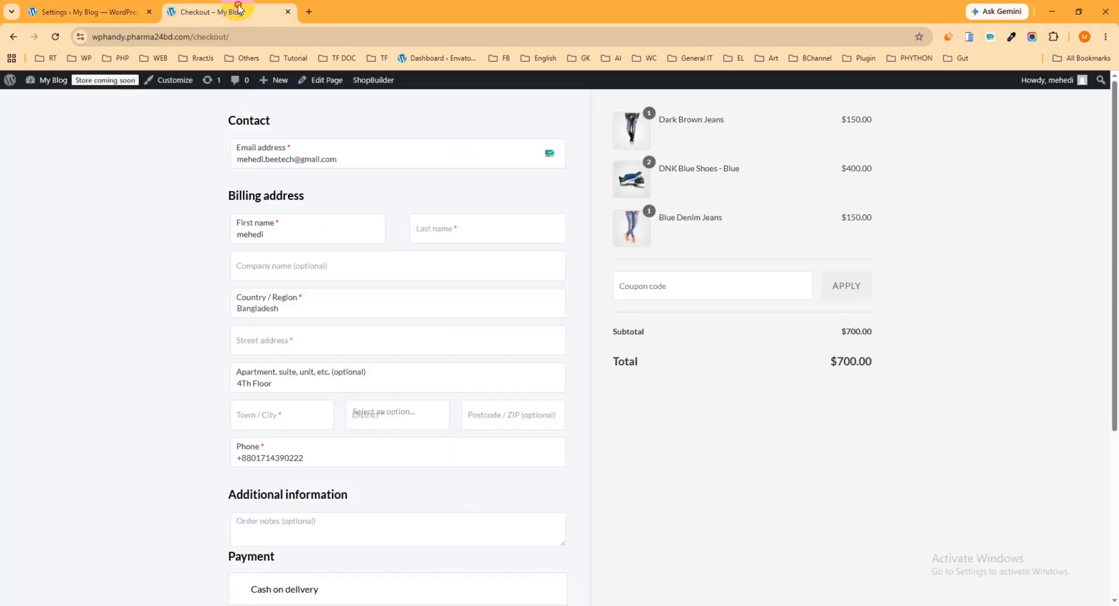
pyautogui.scroll(-1, 428, 252)
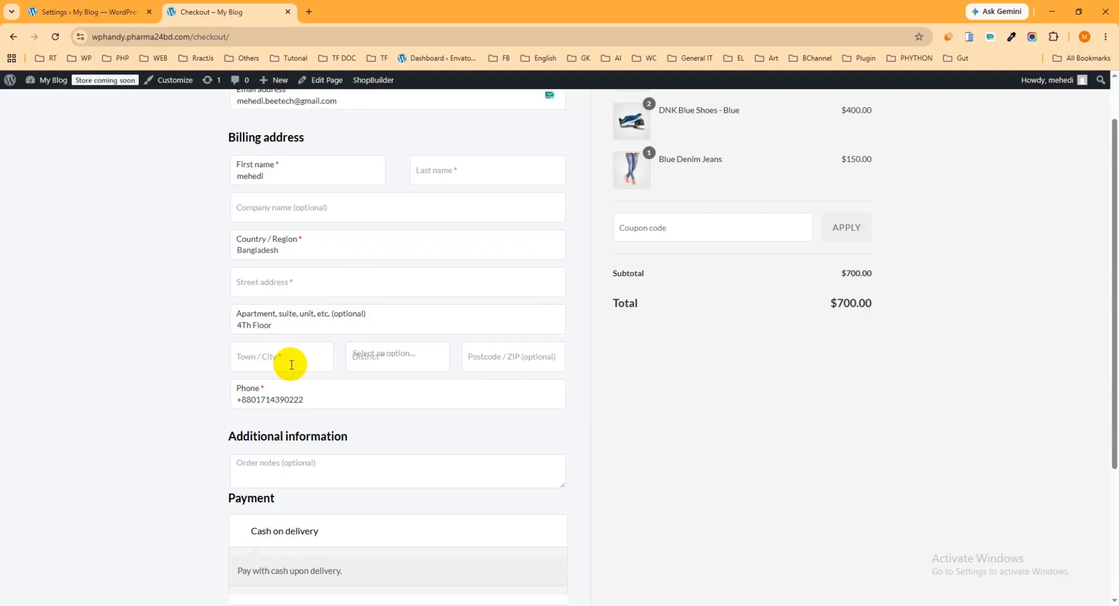
# Turn off showing the company name in Billing Form Settings and clear its Required Field option
pyautogui.click(129, 11)
pyautogui.scroll(-4, 565, 333)
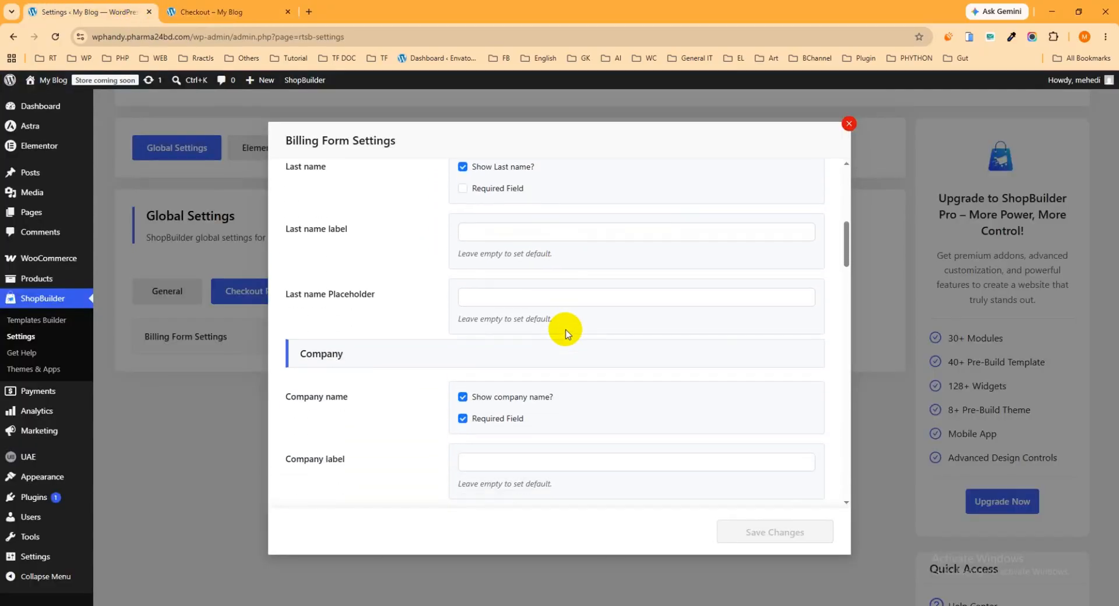
pyautogui.scroll(-1, 563, 333)
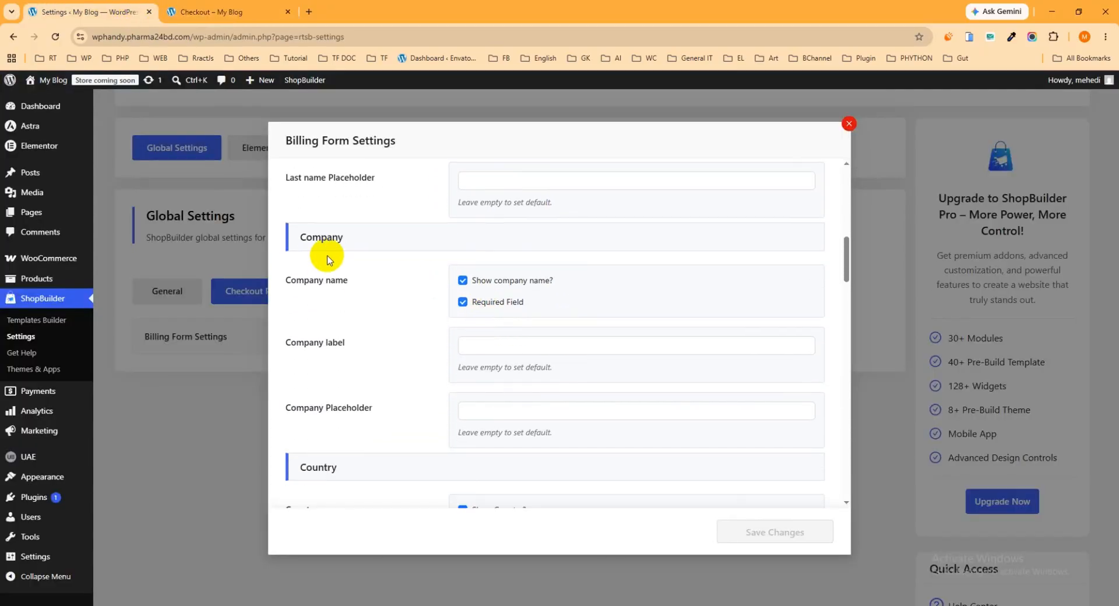
pyautogui.click(467, 282)
pyautogui.click(469, 285)
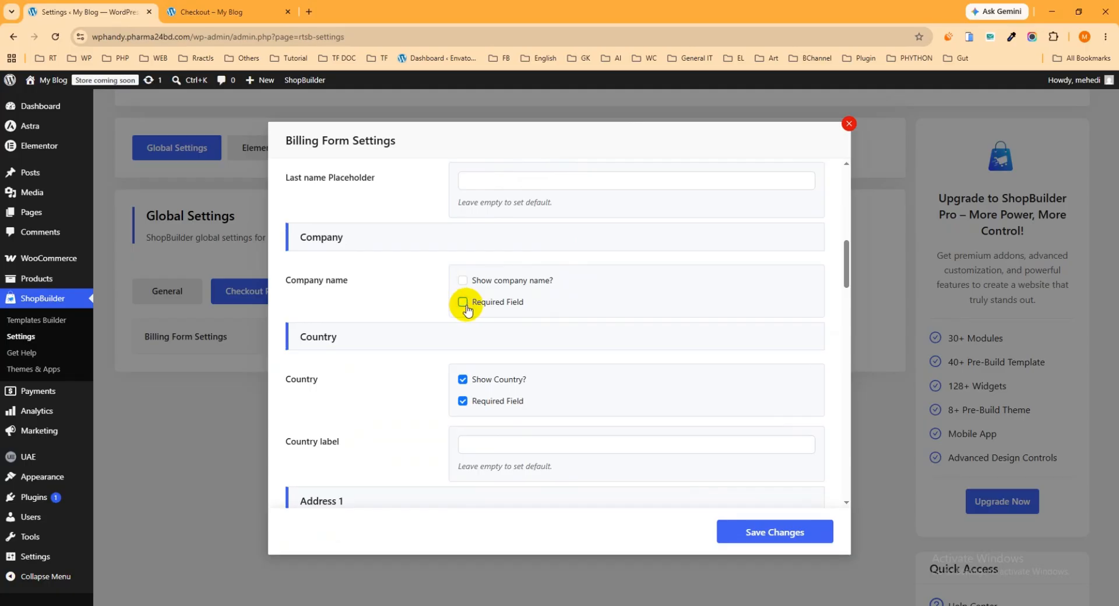
# Turn off showing Address 2 and Town / City in Billing Form Settings and clear Town / City's Required Field option
pyautogui.scroll(-2, 490, 372)
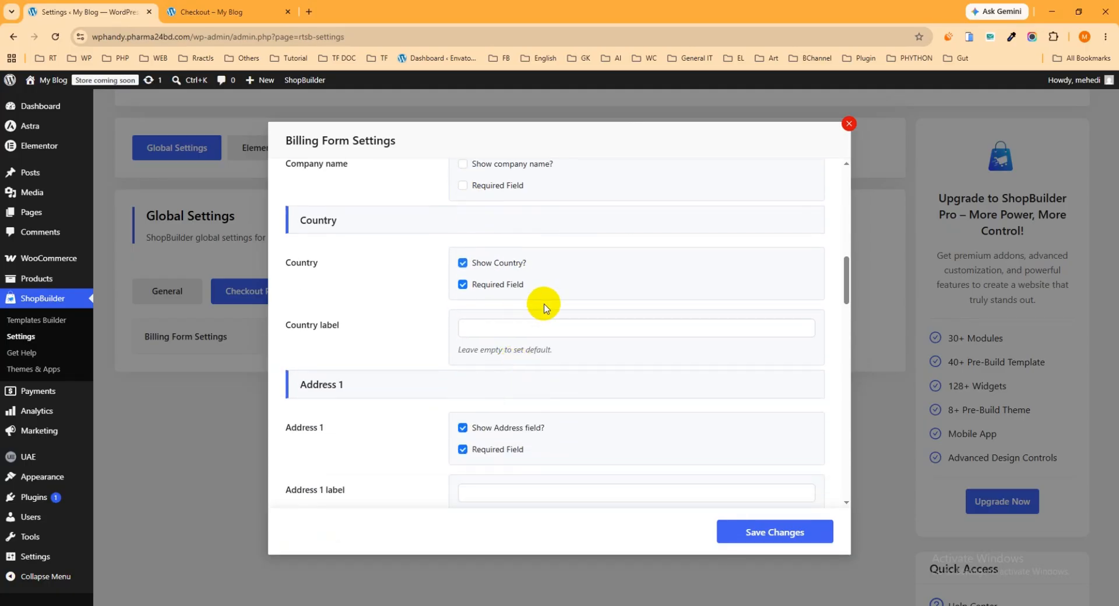
pyautogui.scroll(-6, 544, 308)
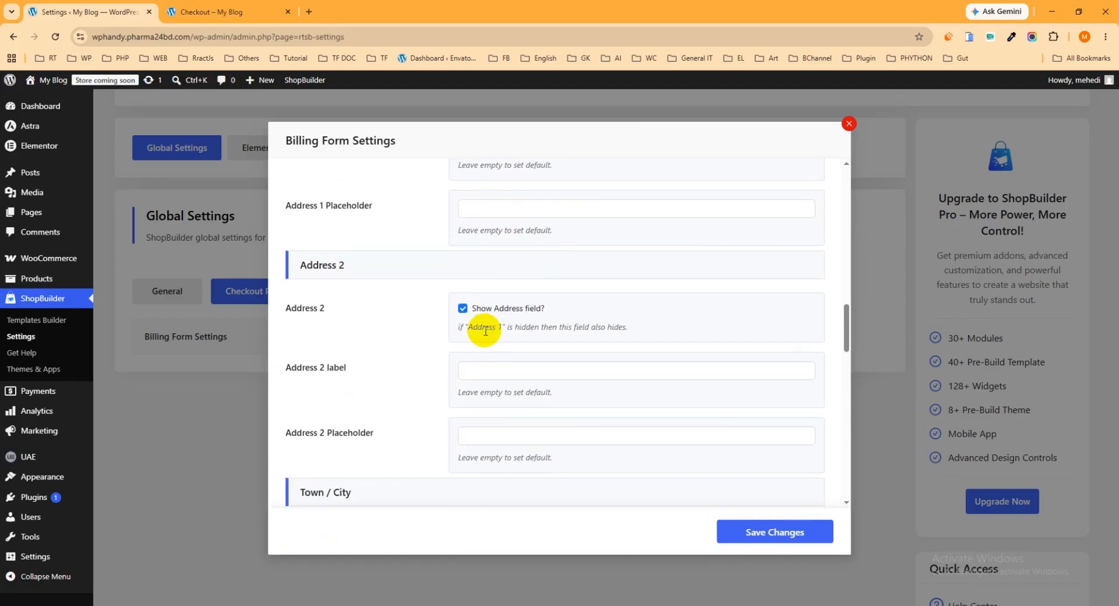
pyautogui.click(465, 308)
pyautogui.scroll(-1, 519, 307)
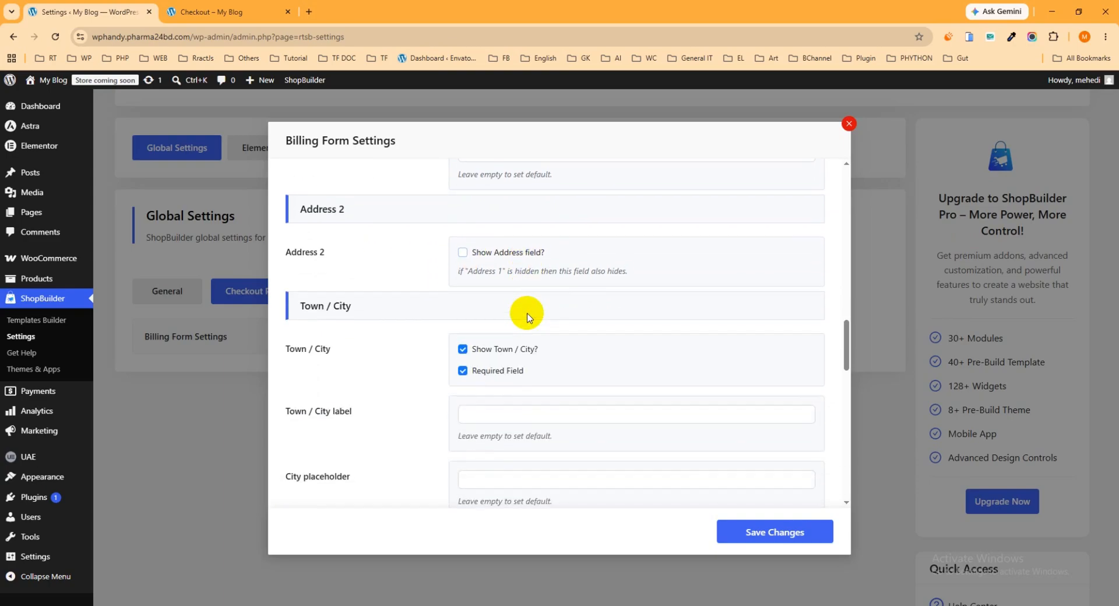
pyautogui.click(465, 349)
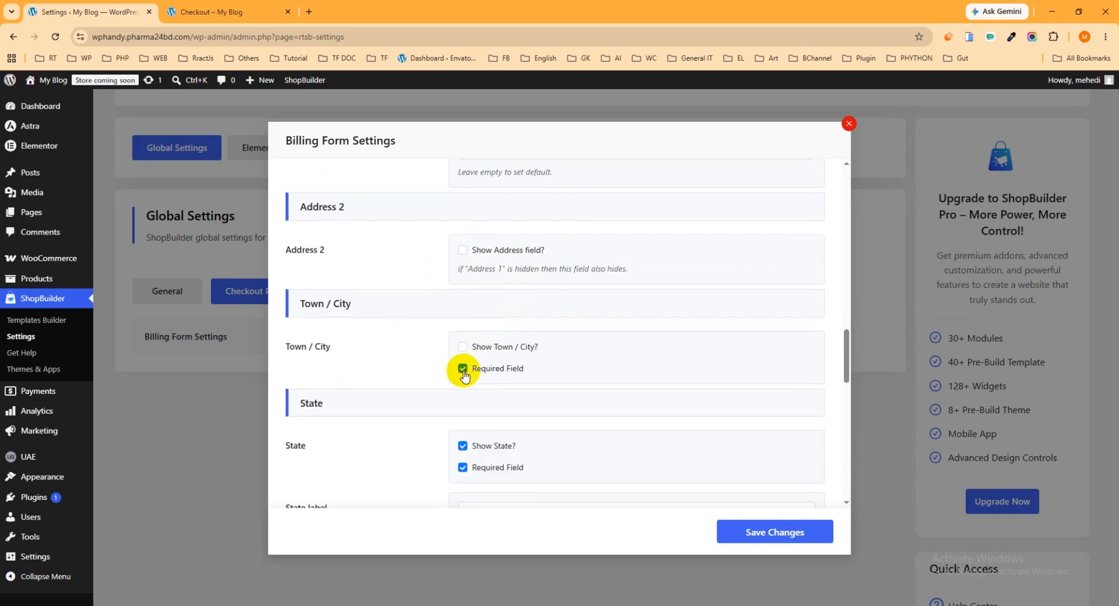
pyautogui.click(463, 372)
# Turn off showing the State and Postcode / ZIP fields and clear the Required Field option of both
pyautogui.scroll(-3, 525, 297)
pyautogui.click(462, 270)
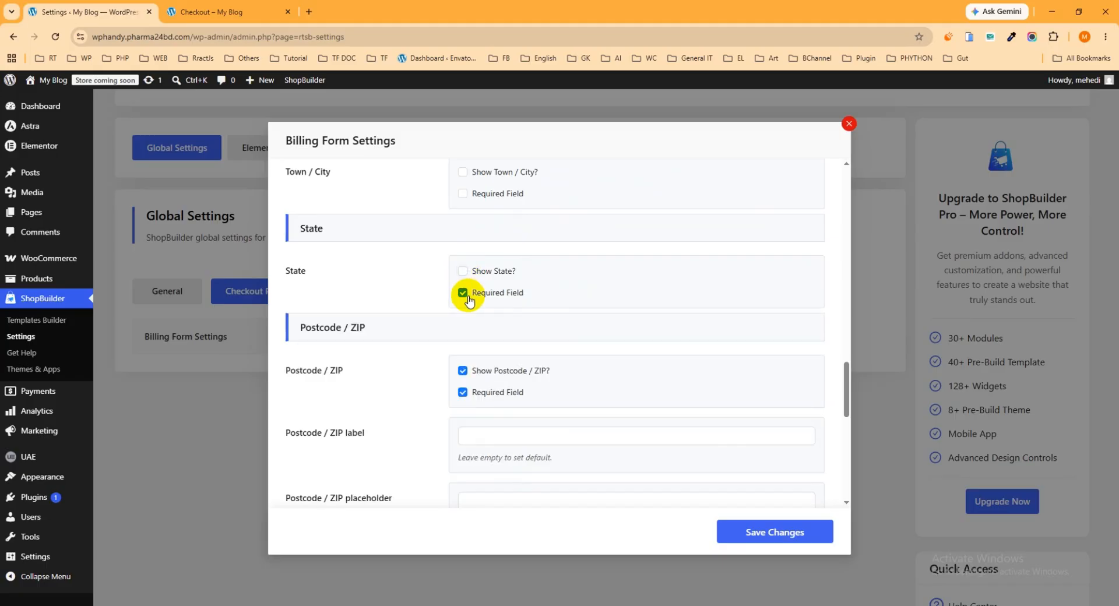
pyautogui.click(463, 293)
pyautogui.scroll(-1, 443, 306)
pyautogui.click(463, 313)
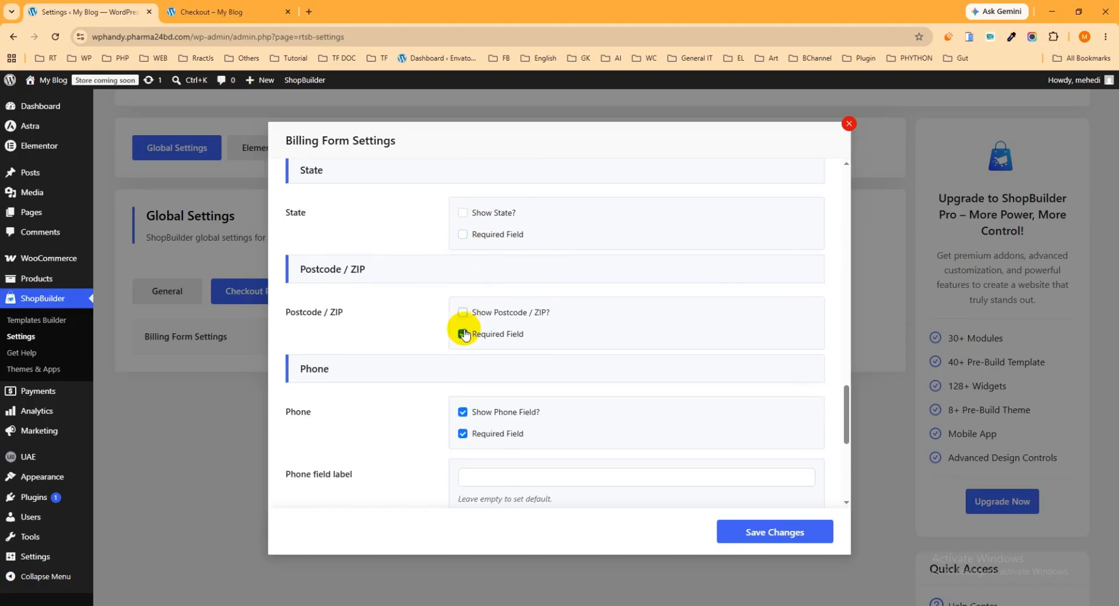
pyautogui.click(463, 334)
# Review the phone and email options and the other billing field settings up to the first name section
pyautogui.scroll(-2, 496, 326)
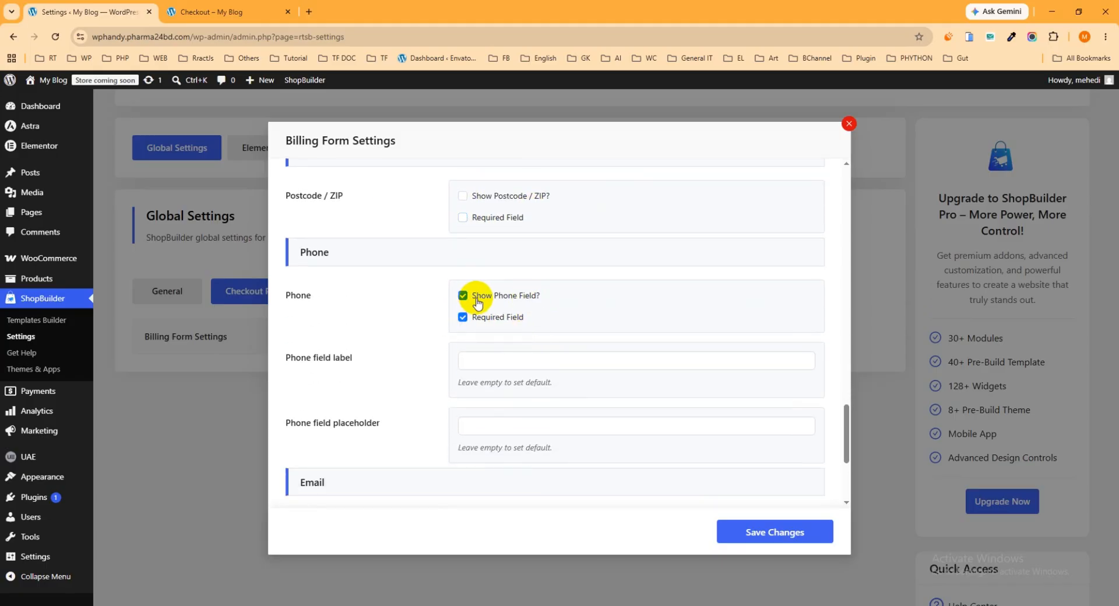
pyautogui.scroll(-2, 502, 298)
pyautogui.scroll(-1, 441, 373)
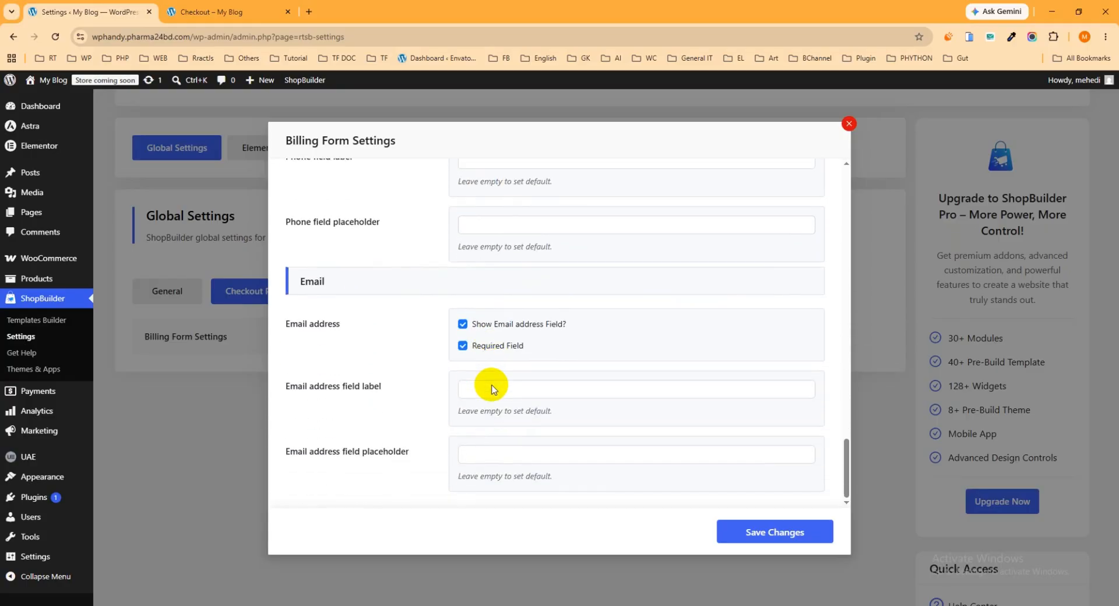
pyautogui.scroll(3, 490, 387)
pyautogui.click(509, 399)
pyautogui.scroll(12, 509, 399)
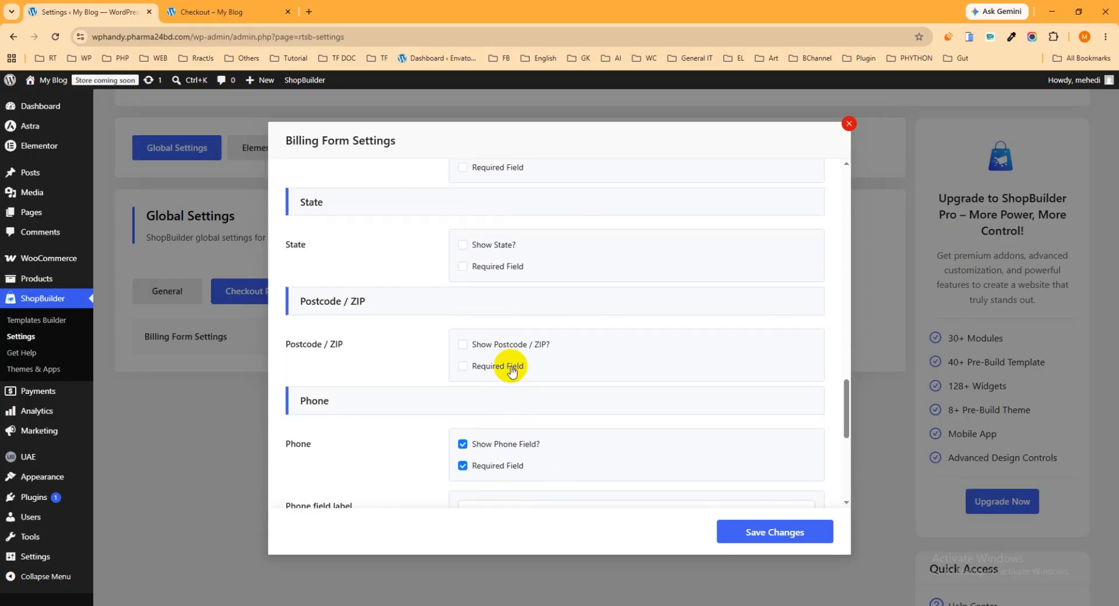
pyautogui.scroll(1, 520, 350)
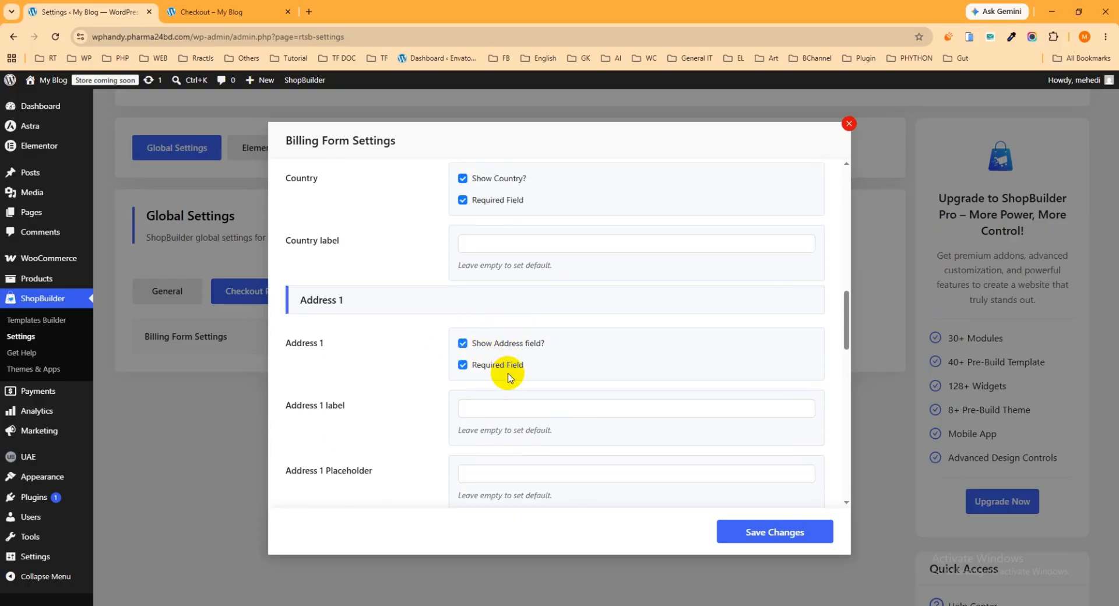
pyautogui.scroll(5, 507, 376)
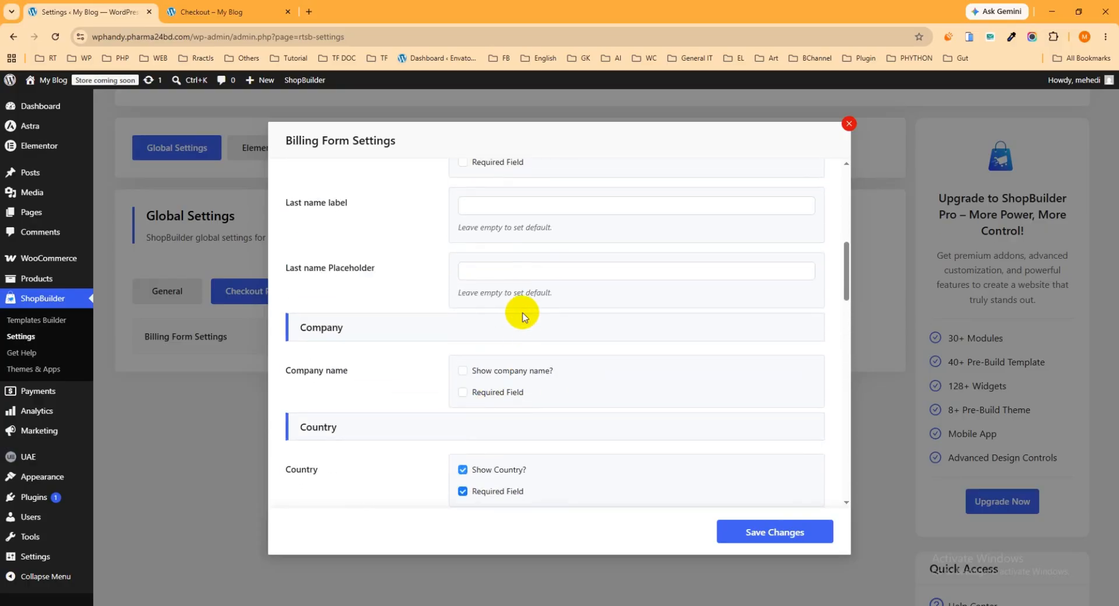
pyautogui.scroll(8, 523, 317)
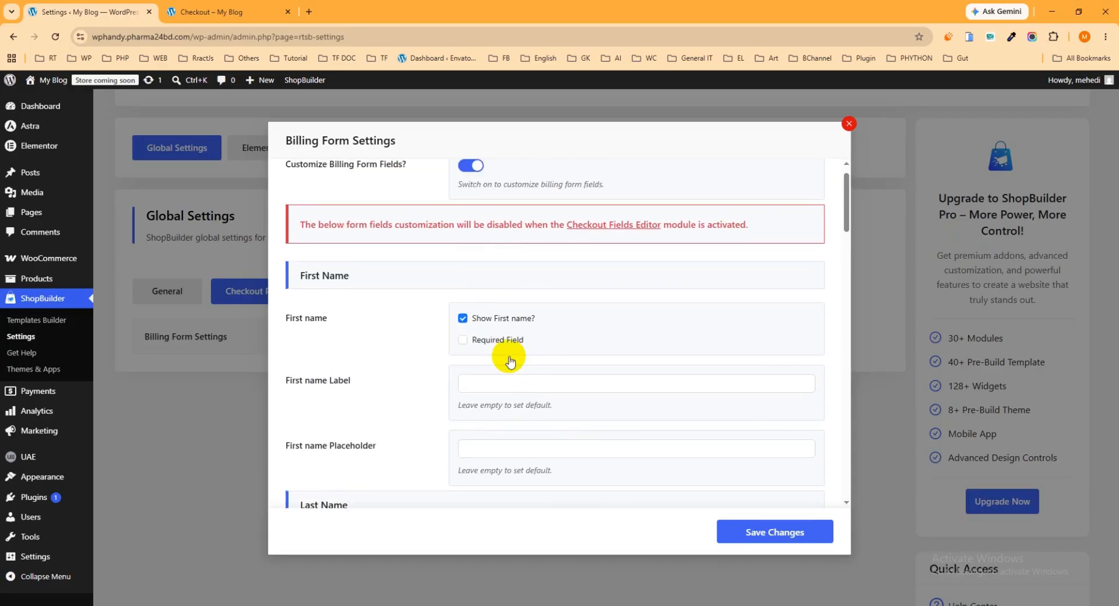
pyautogui.scroll(1, 512, 306)
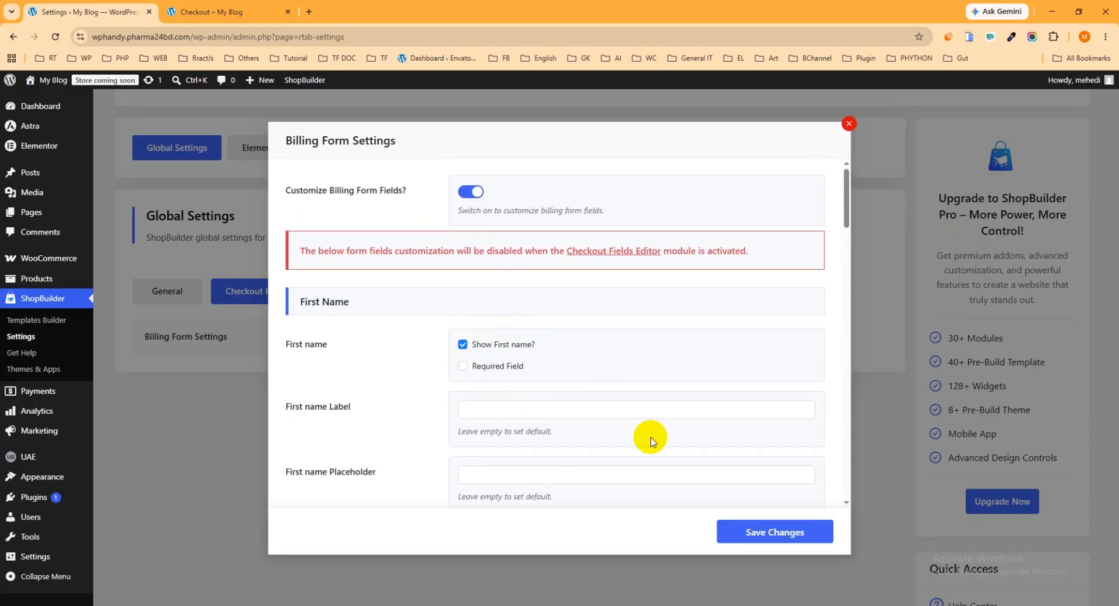
# Save the Billing Form Settings and reload the store's checkout page to check the billing fields
pyautogui.click(770, 532)
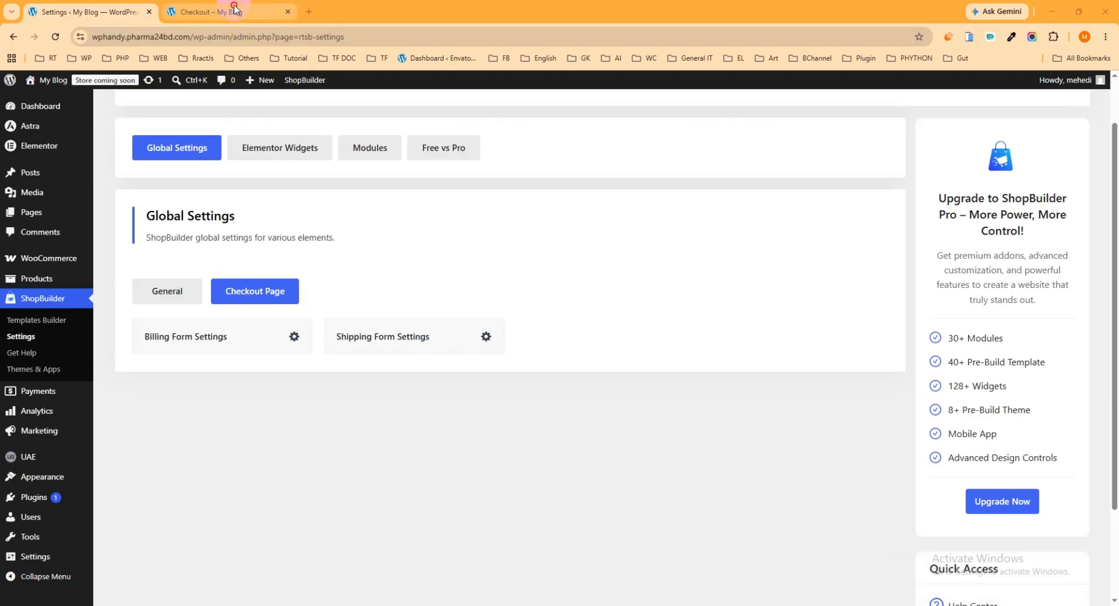
pyautogui.click(236, 10)
pyautogui.click(55, 36)
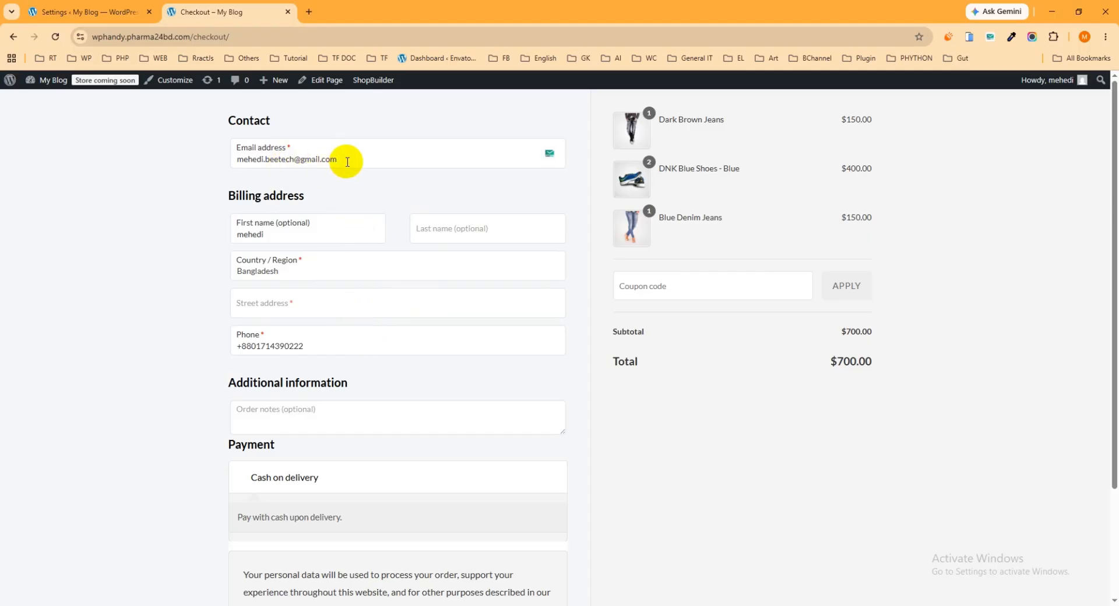
# Reopen Billing Form Settings, turn off showing the email address field and clear its Required Field option
pyautogui.click(125, 12)
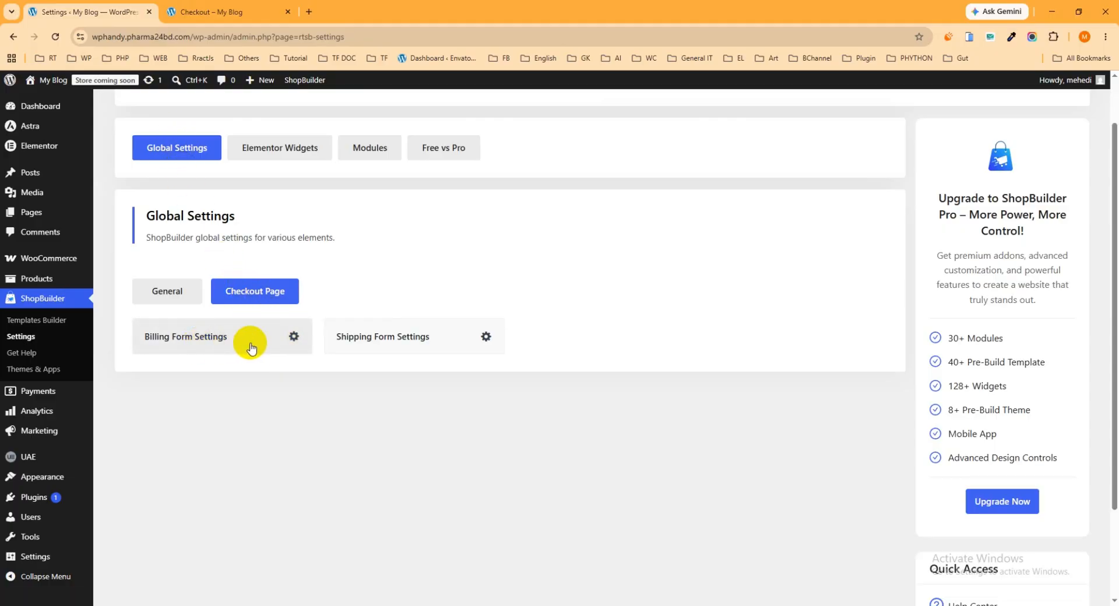
pyautogui.click(294, 336)
pyautogui.scroll(-15, 548, 280)
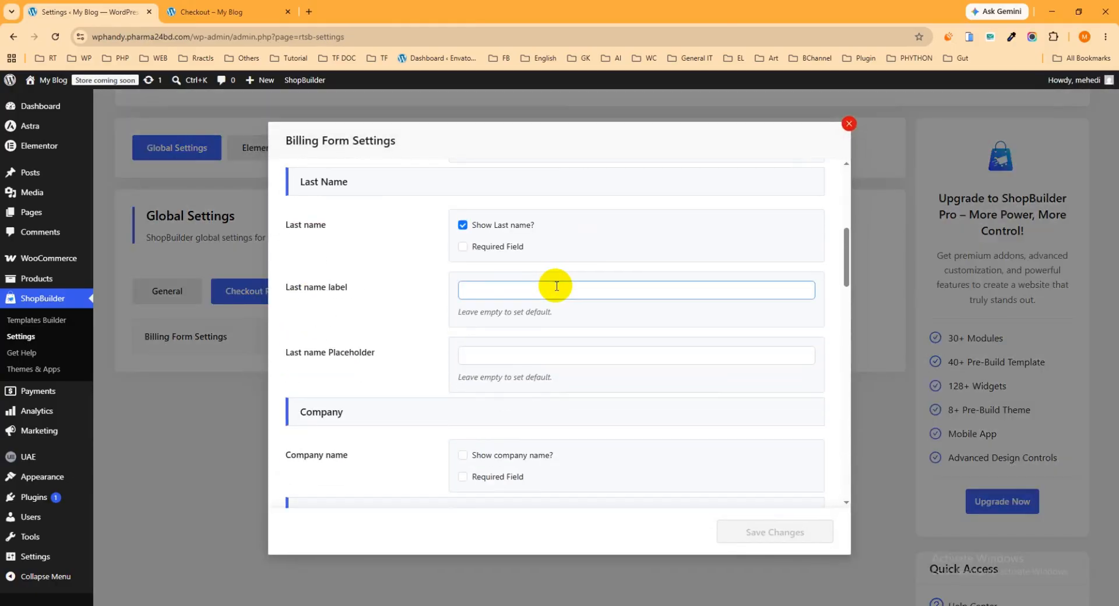
pyautogui.scroll(-5, 549, 305)
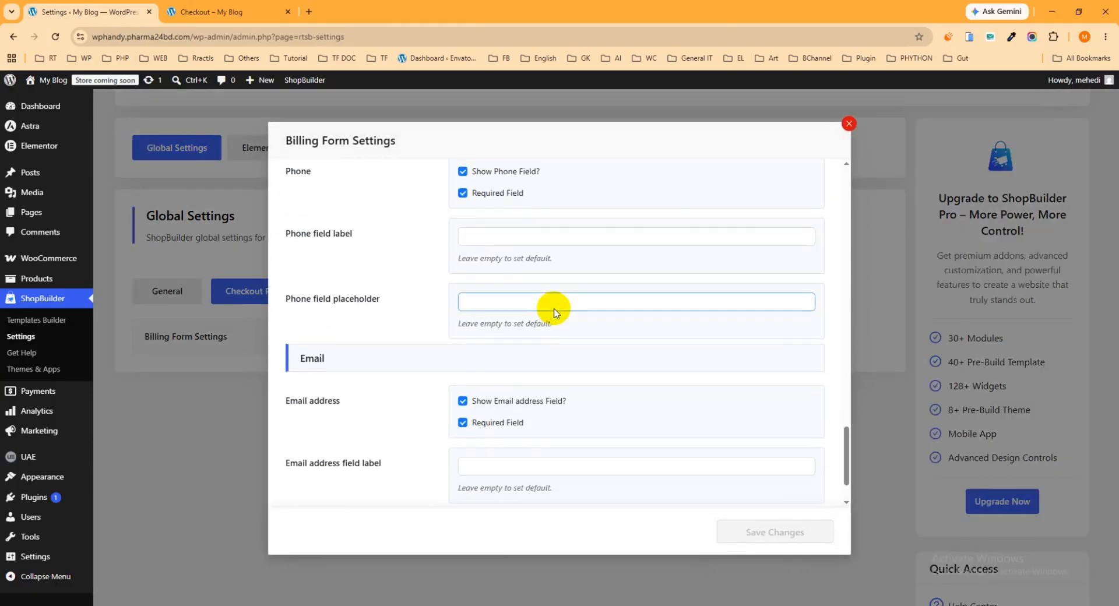
pyautogui.click(463, 325)
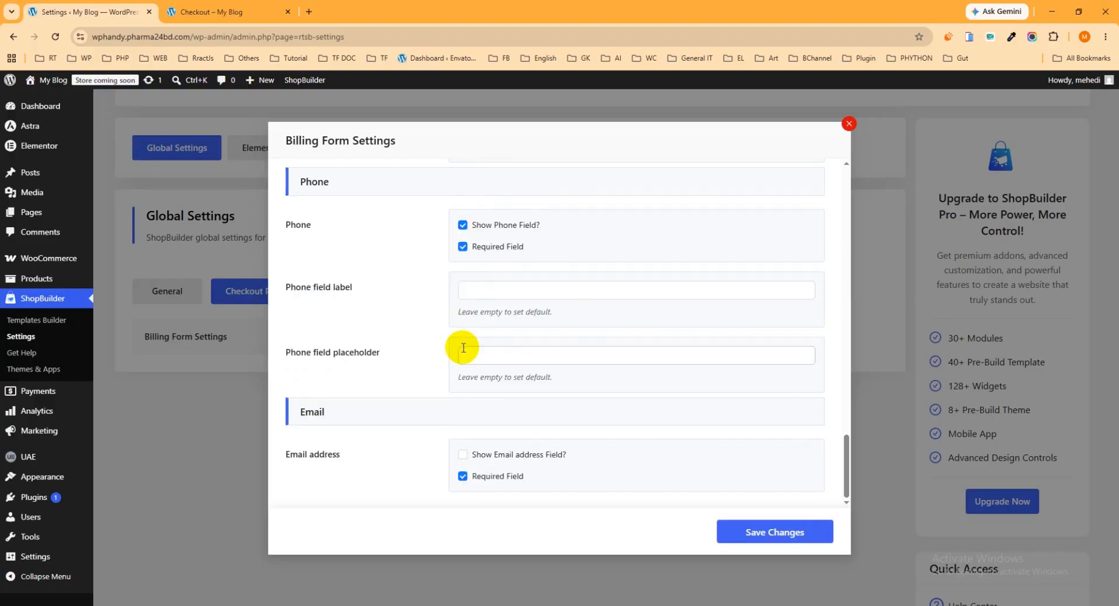
pyautogui.click(462, 477)
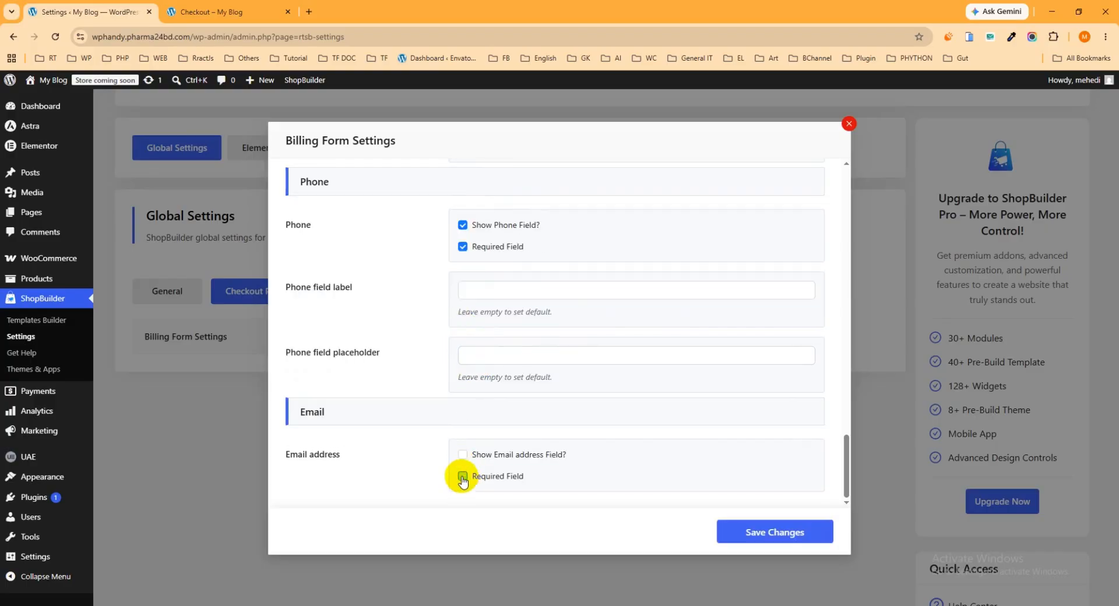
# Save the email field changes and reload the store's checkout page
pyautogui.click(779, 540)
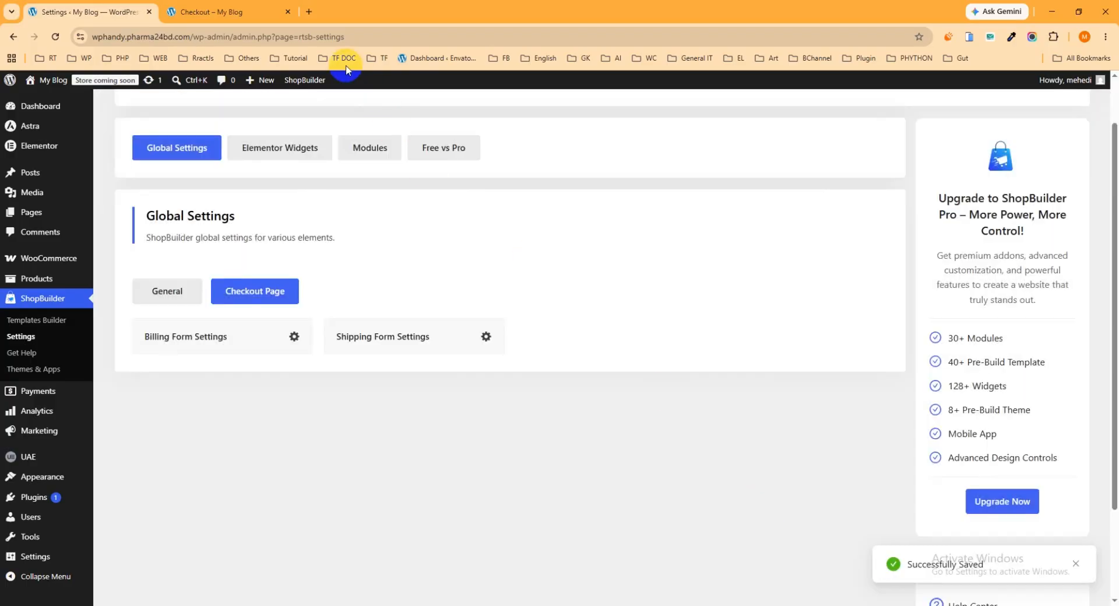
pyautogui.click(209, 11)
pyautogui.click(55, 36)
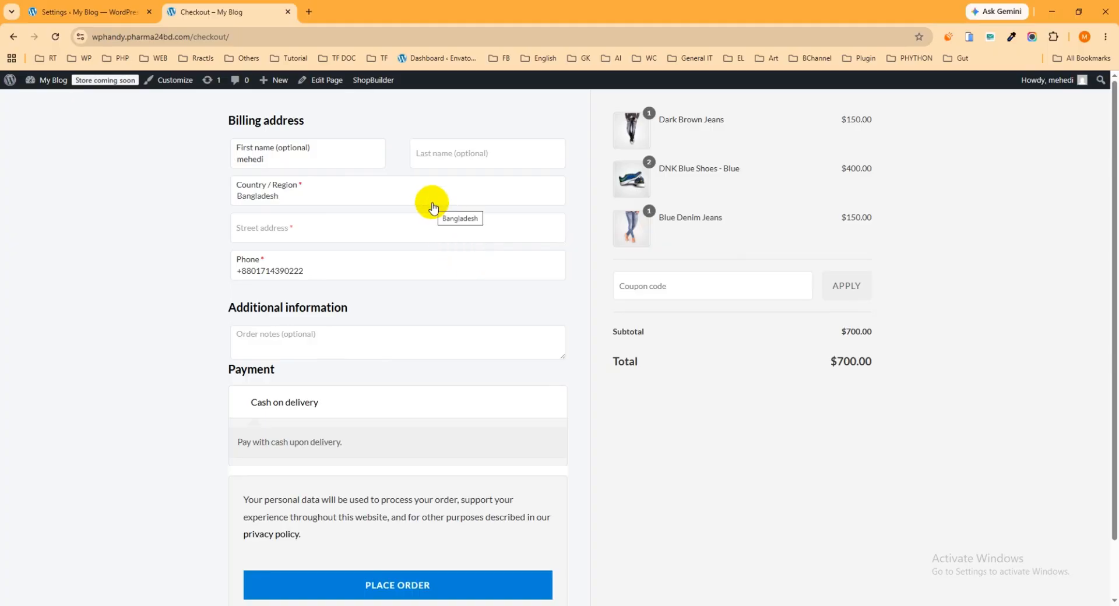
# Fill in the customer's last name and street address on the checkout form and place the order
pyautogui.click(466, 161)
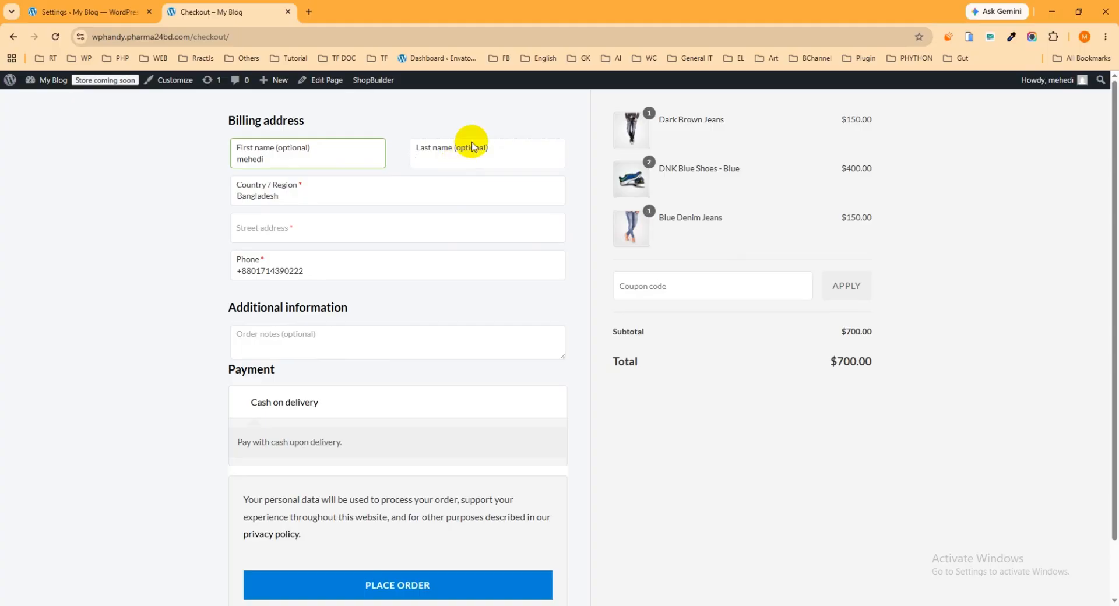
pyautogui.write('hasan')
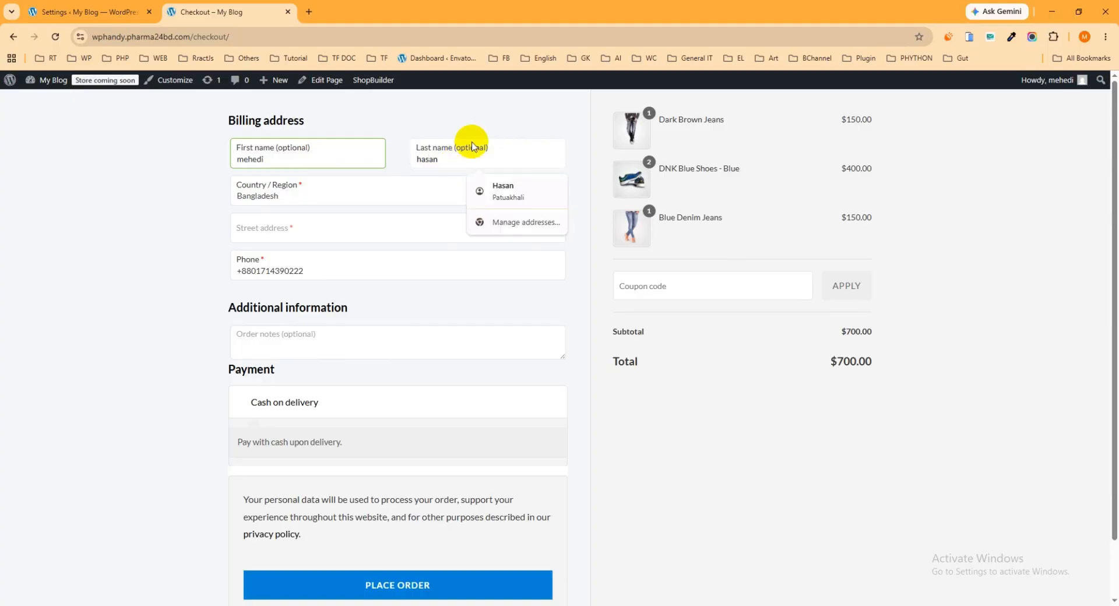
pyautogui.click(318, 230)
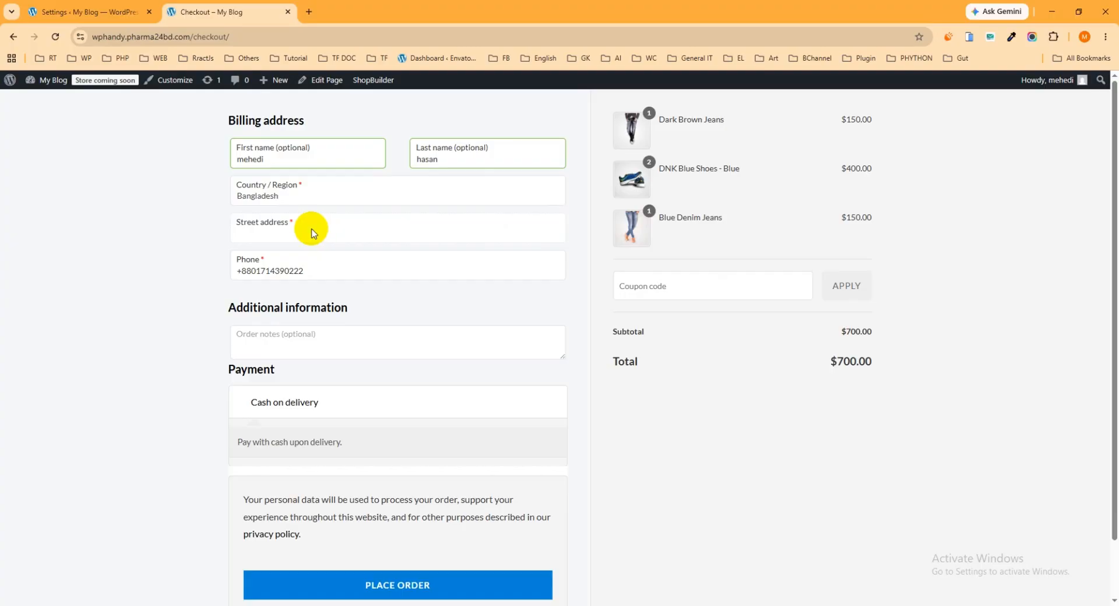
pyautogui.write('Dha')
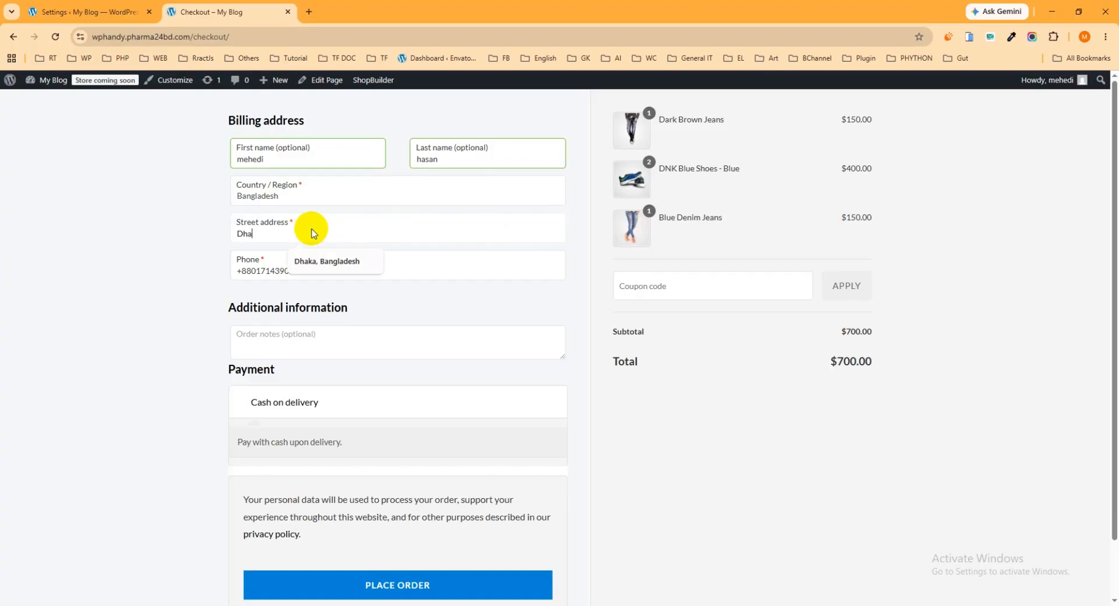
pyautogui.write('ka')
pyautogui.click(344, 261)
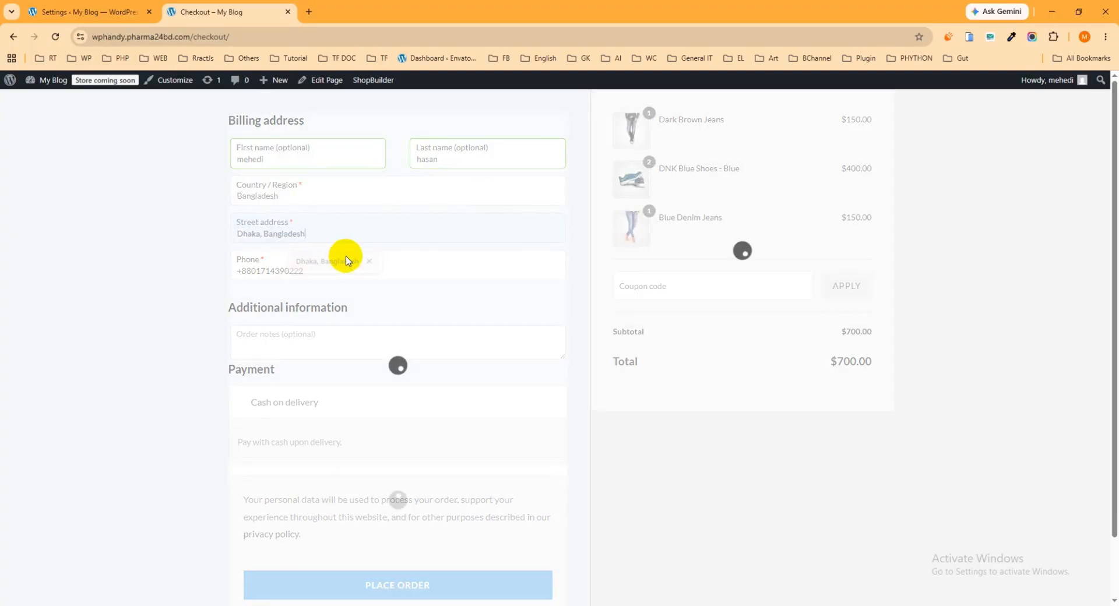
pyautogui.scroll(-1, 325, 295)
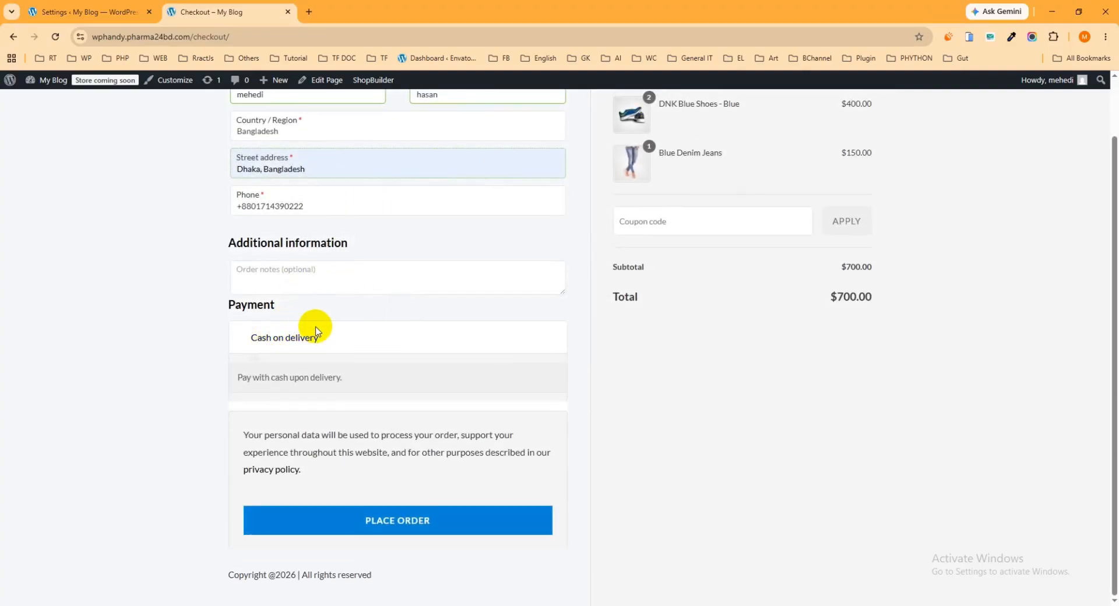
pyautogui.click(425, 525)
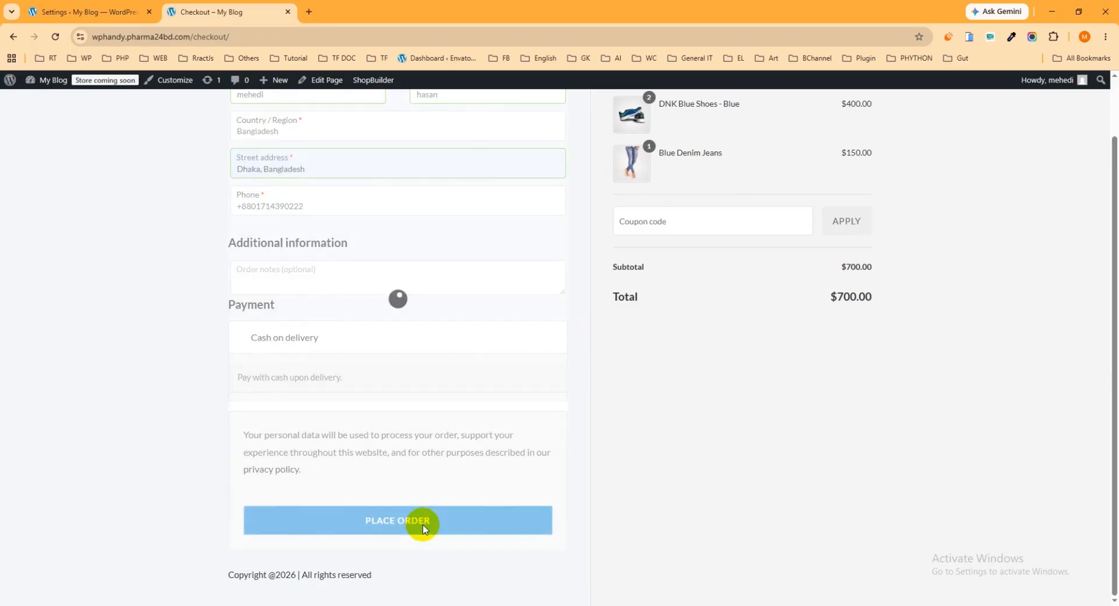